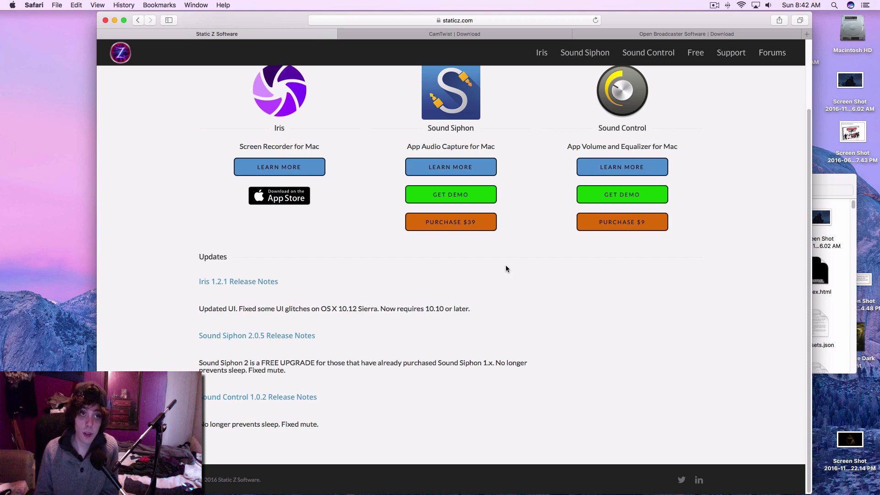
Step: Set the Mac's sound output to Sound Siphon Out and input to Sound Siphon In
scroll(504, 265, up, 3)
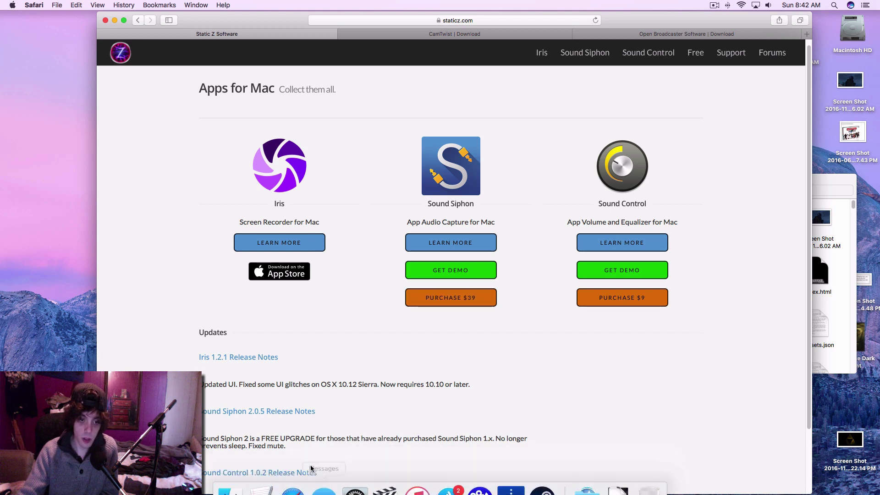
click(353, 478)
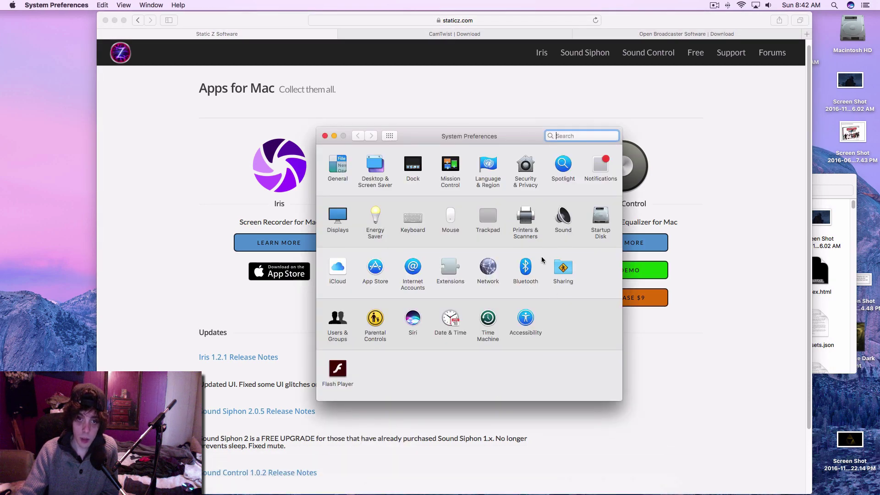
click(562, 217)
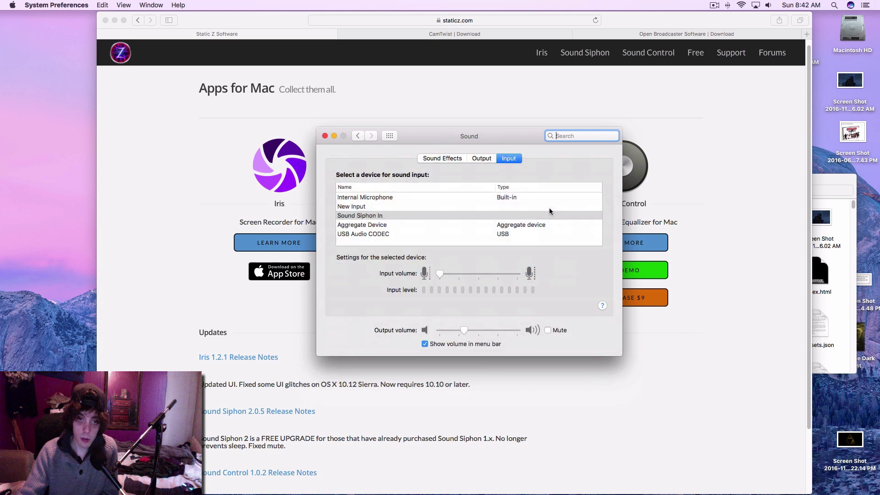
click(472, 160)
click(392, 207)
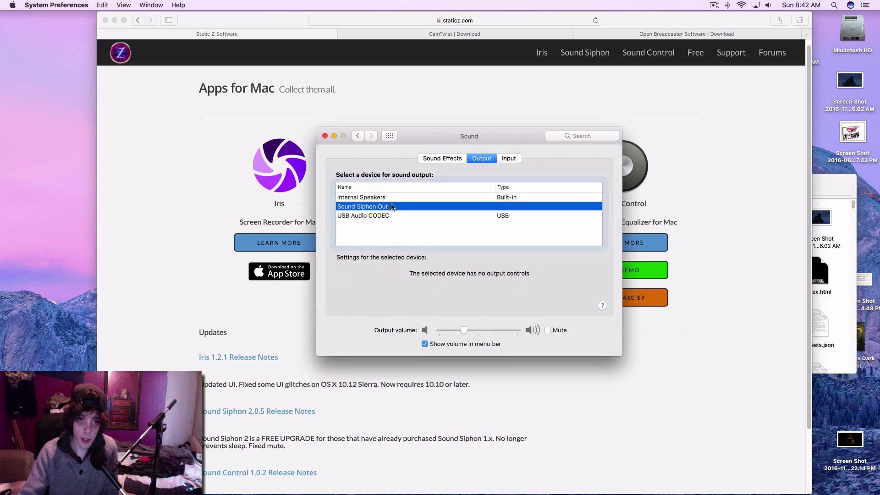
click(509, 159)
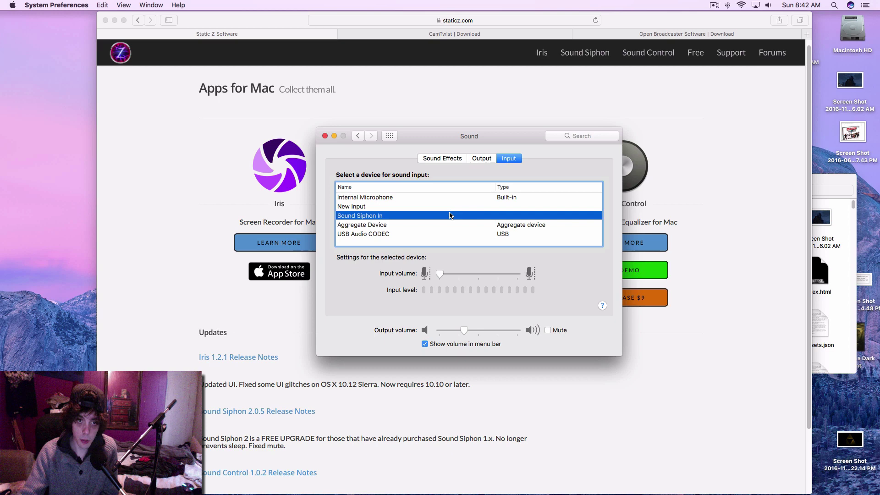
click(324, 136)
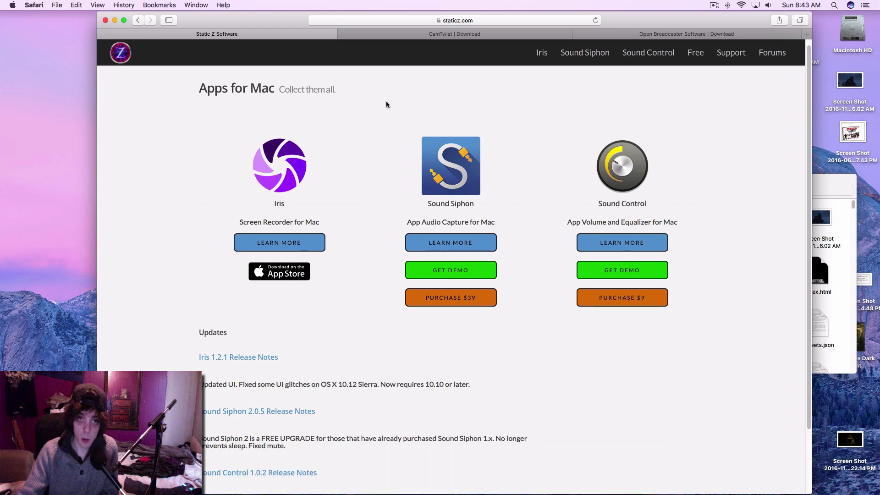
Step: Show CamTwist's Download page in Safari and start PS4 Remote Play connecting to the console
click(424, 37)
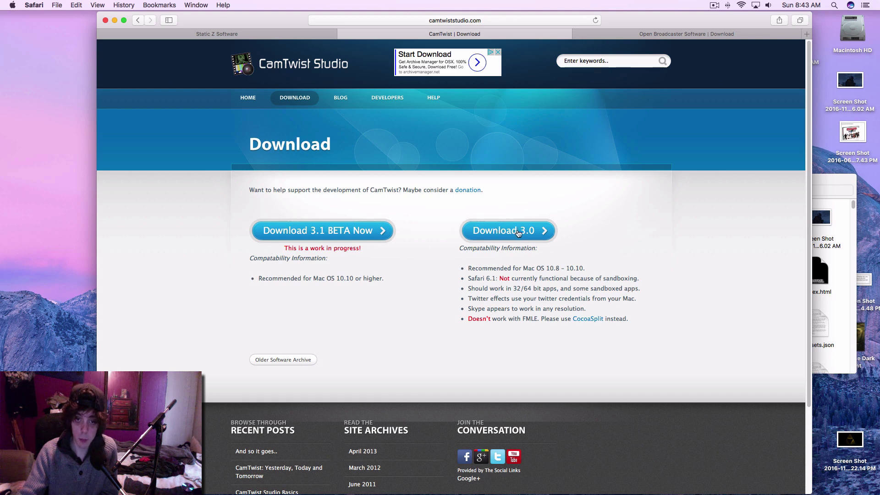
click(512, 478)
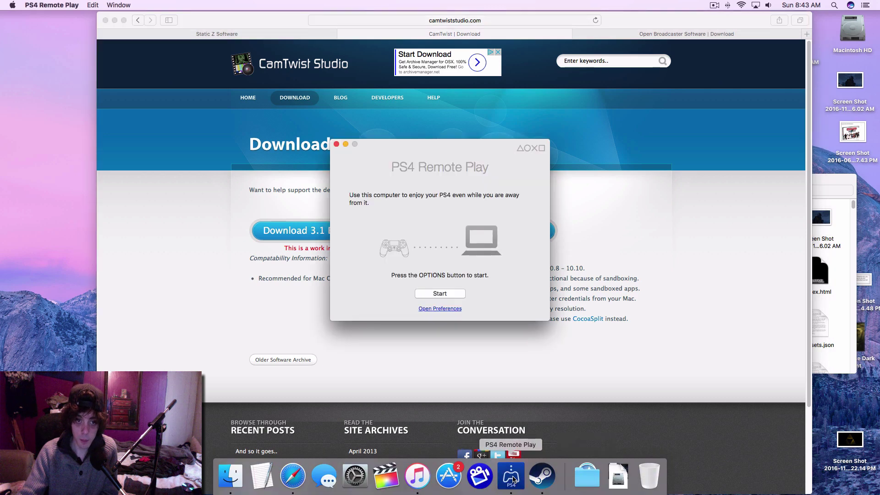
click(440, 292)
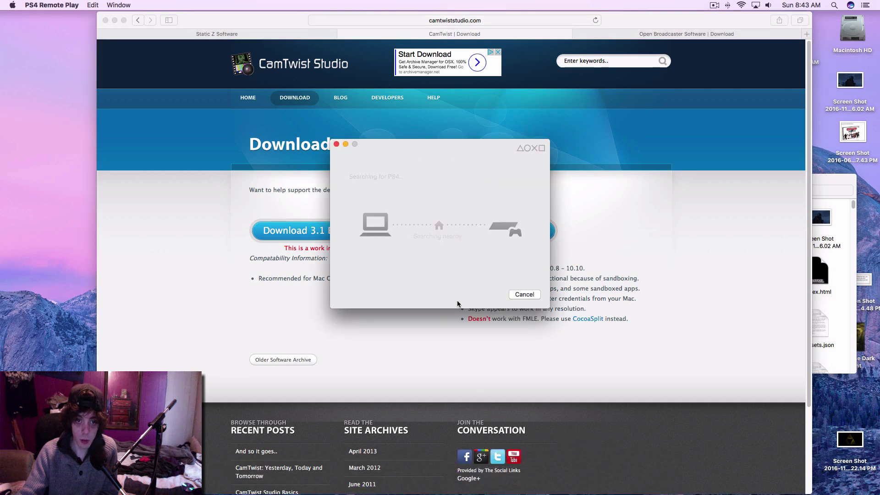
click(612, 333)
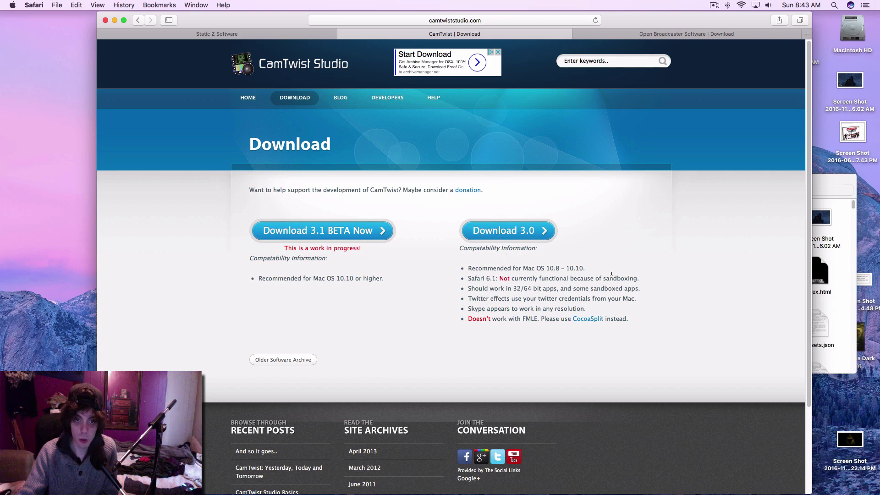
Step: Launch CamTwist from the CamTwist folder in Applications
mouse_move(573, 494)
click(589, 479)
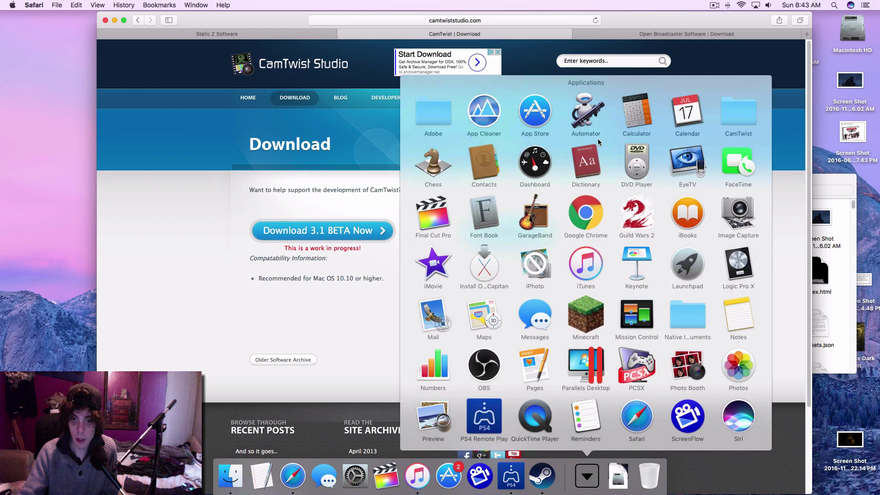
click(728, 115)
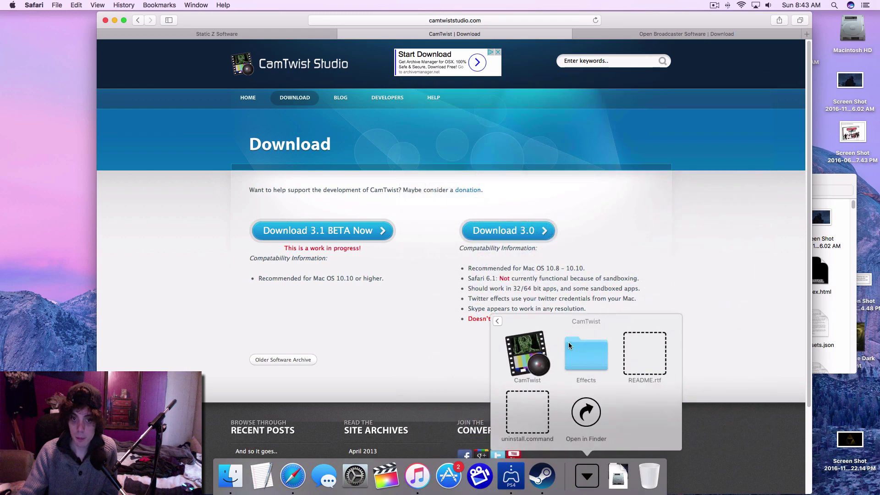
click(530, 355)
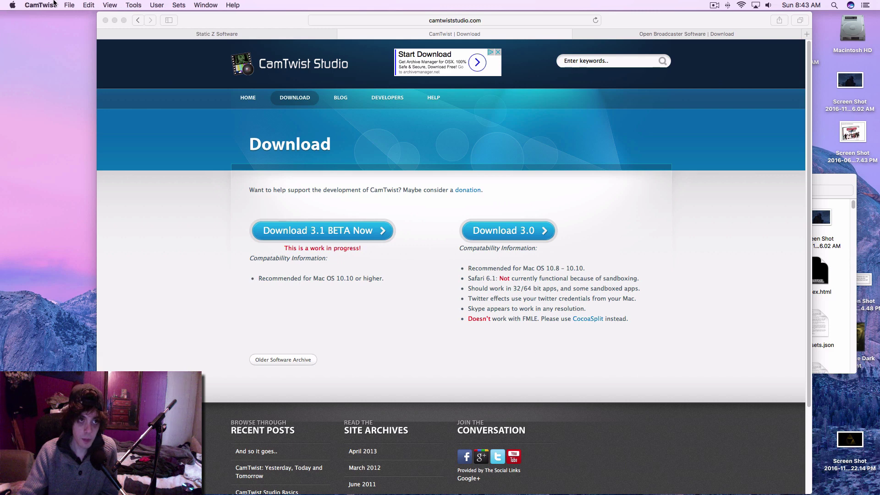
Step: Check that CamTwist's preferences are 30 FPS, 1280x720 with Syphon Server enabled, then close them
click(110, 5)
click(109, 4)
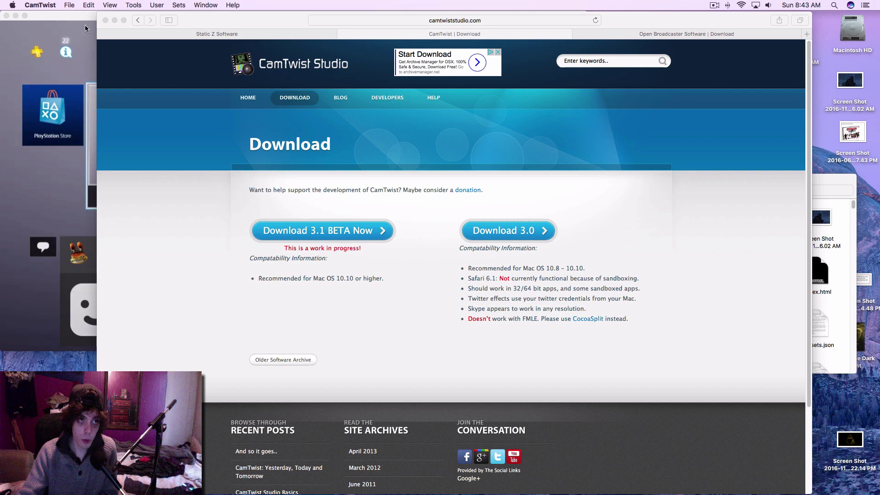
click(58, 5)
click(50, 30)
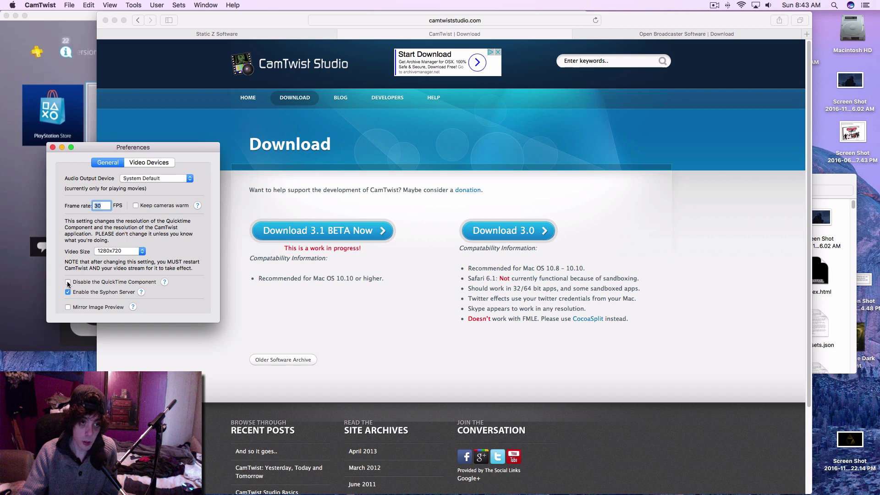
click(52, 148)
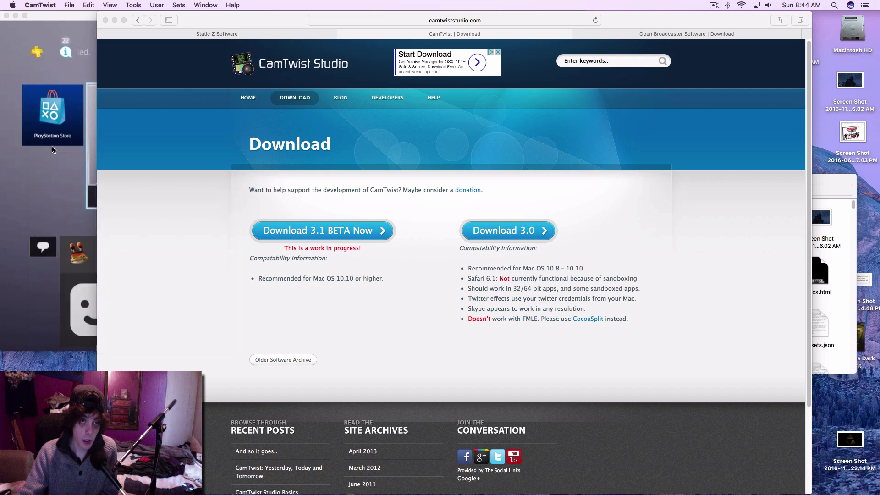
Step: Show CamTwist's main window and pick the livestream saved setup
click(111, 4)
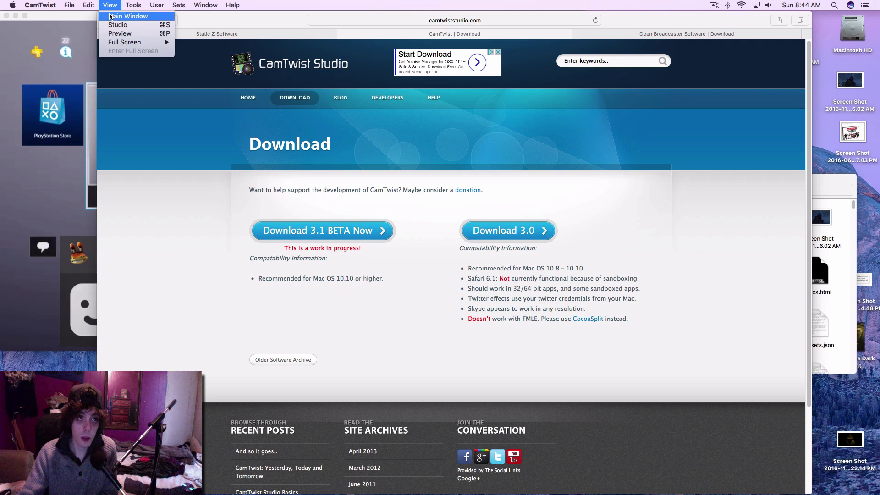
click(113, 17)
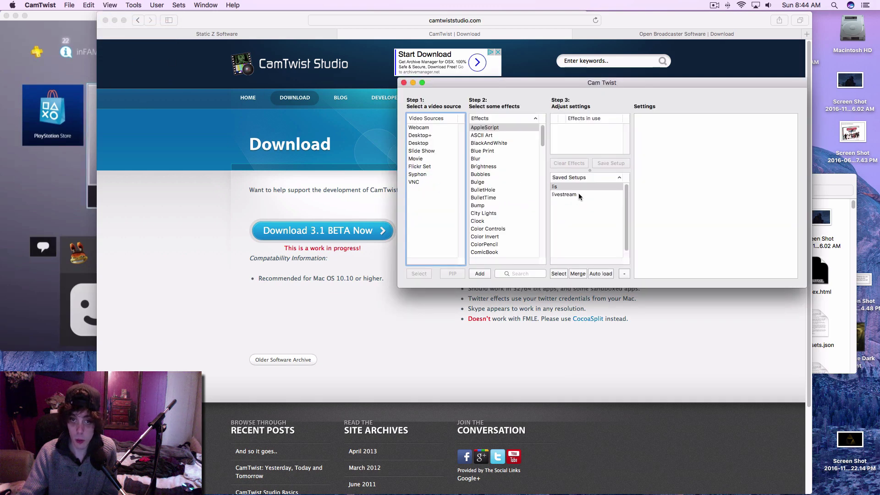
click(554, 195)
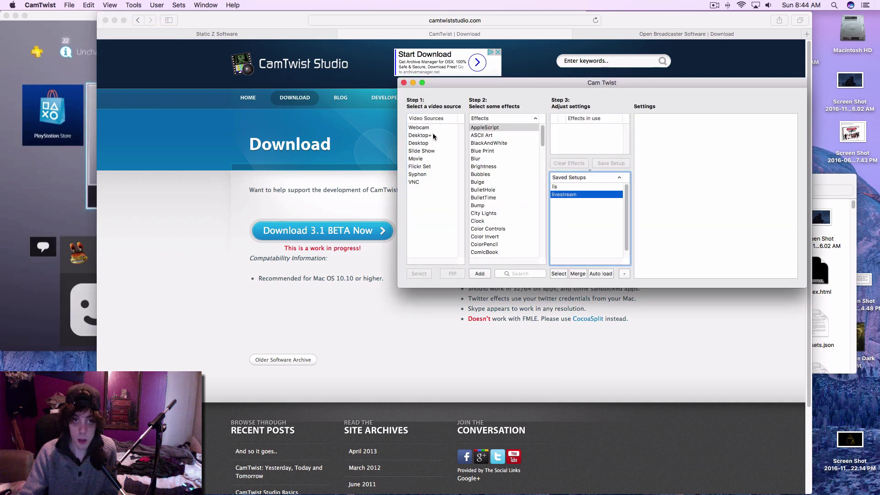
Step: Add Desktop+ as the video source, confined to the PS4 Remote Play window
click(418, 135)
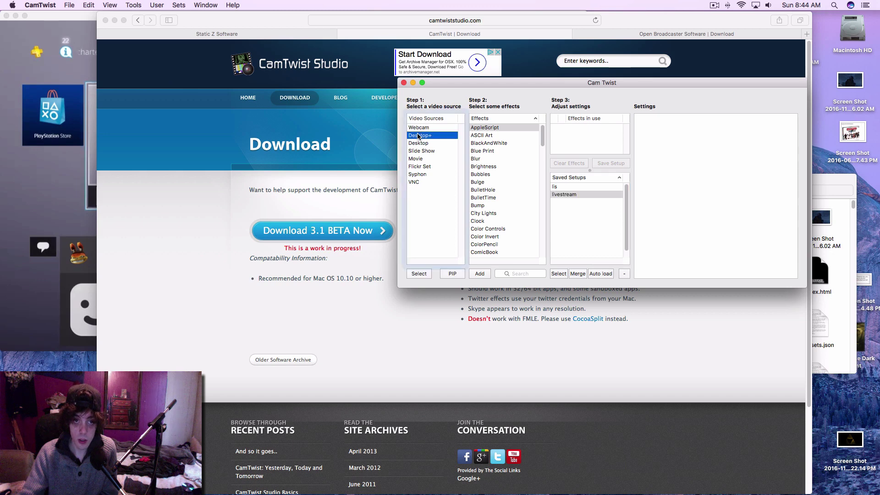
double_click(418, 135)
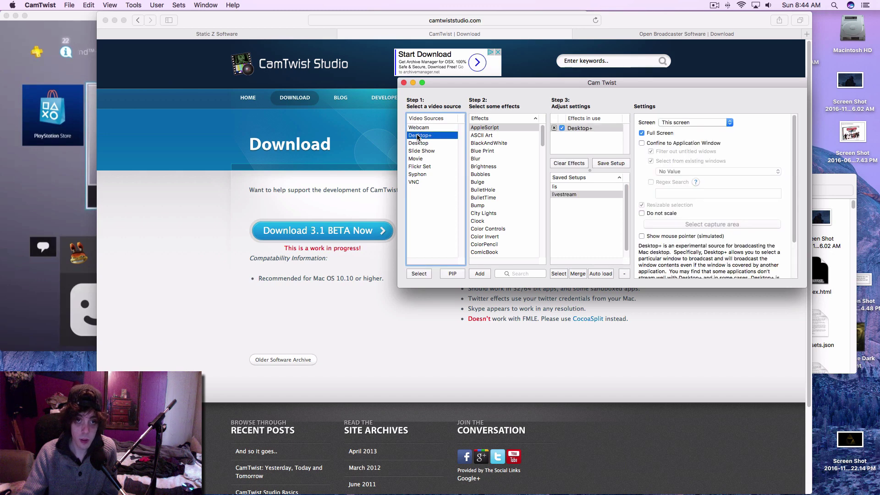
click(670, 143)
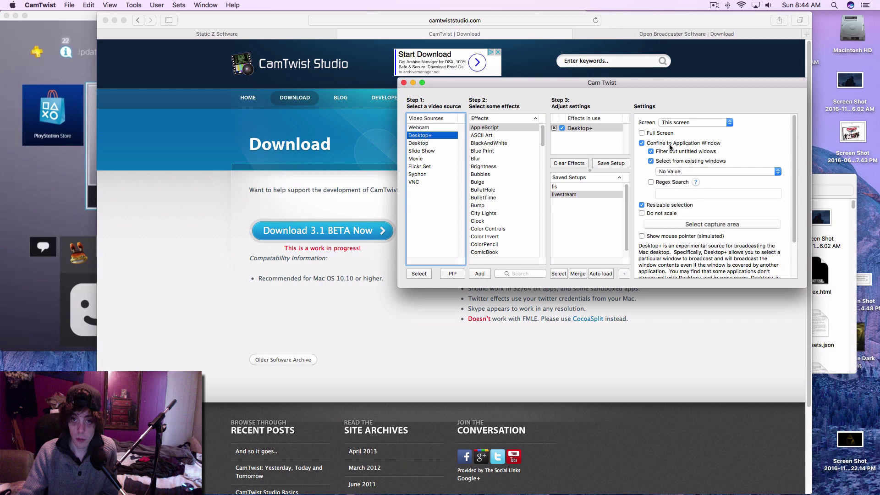
click(670, 172)
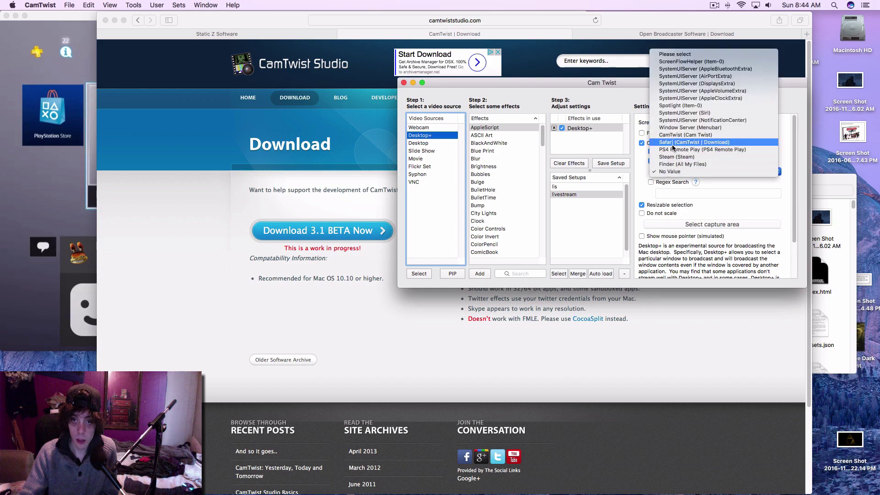
click(672, 150)
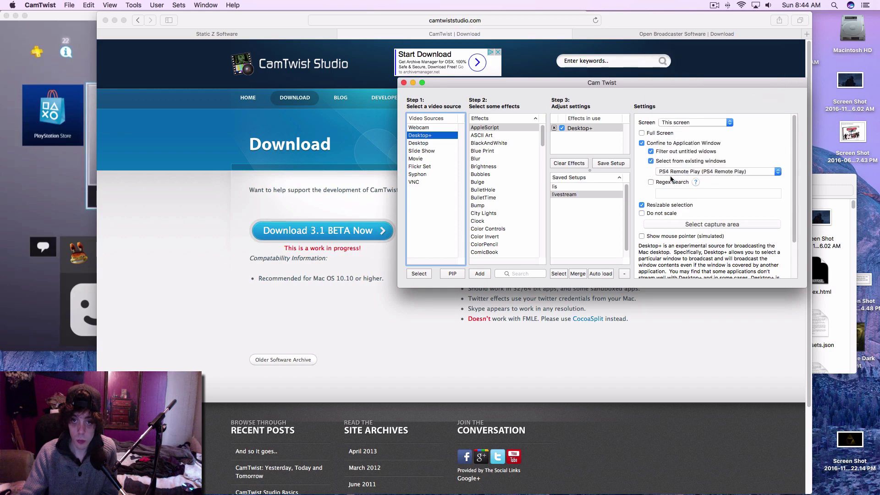
Step: Lower the capture area's top edge below the PS4 Remote Play title bar and finish selecting
click(694, 225)
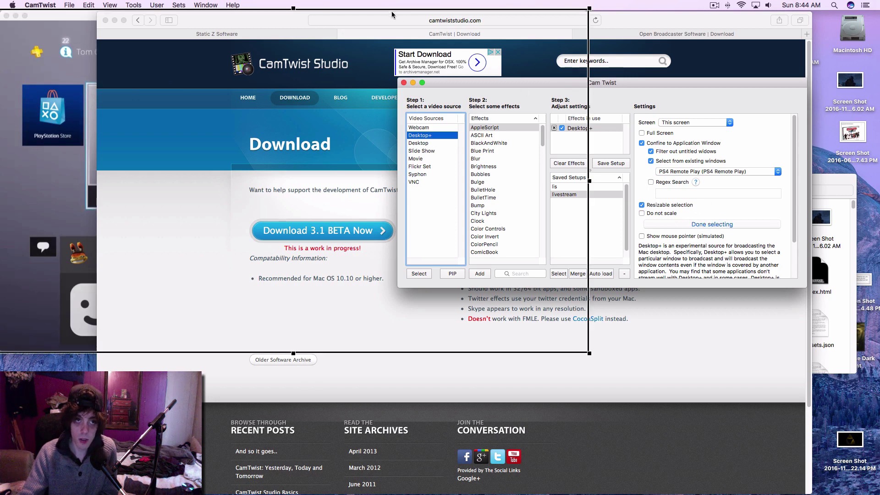
click(80, 42)
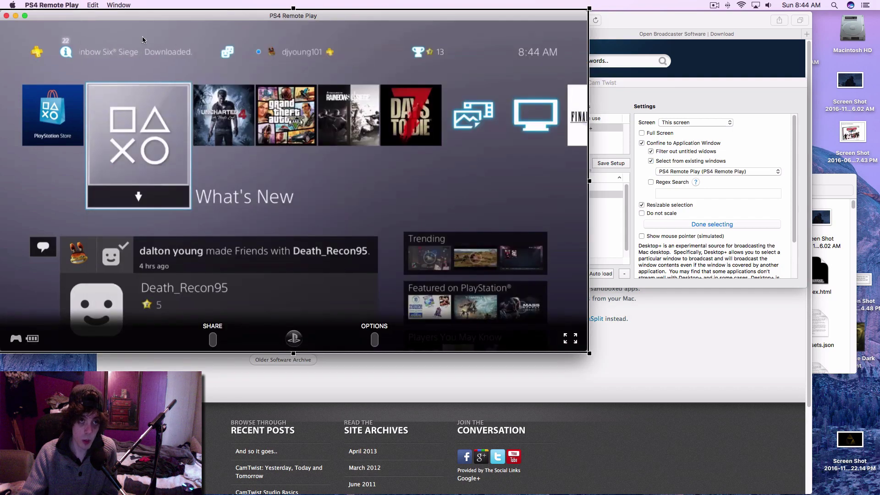
drag(293, 8, 294, 20)
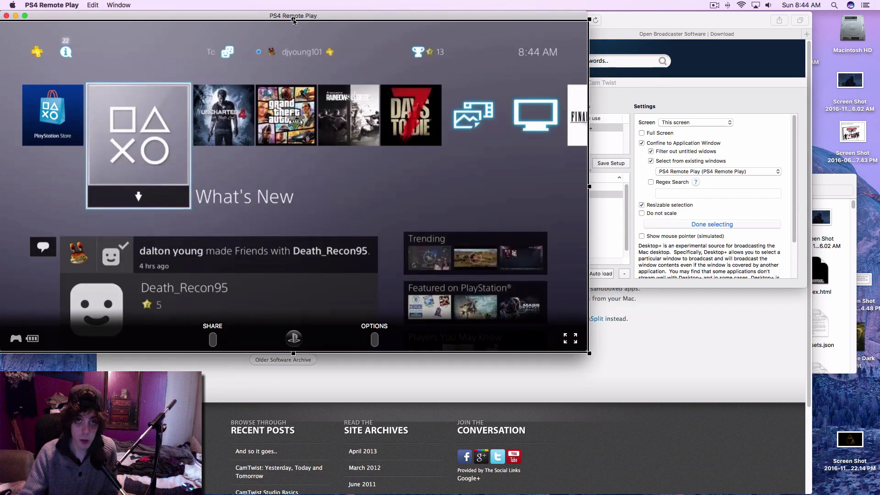
click(673, 227)
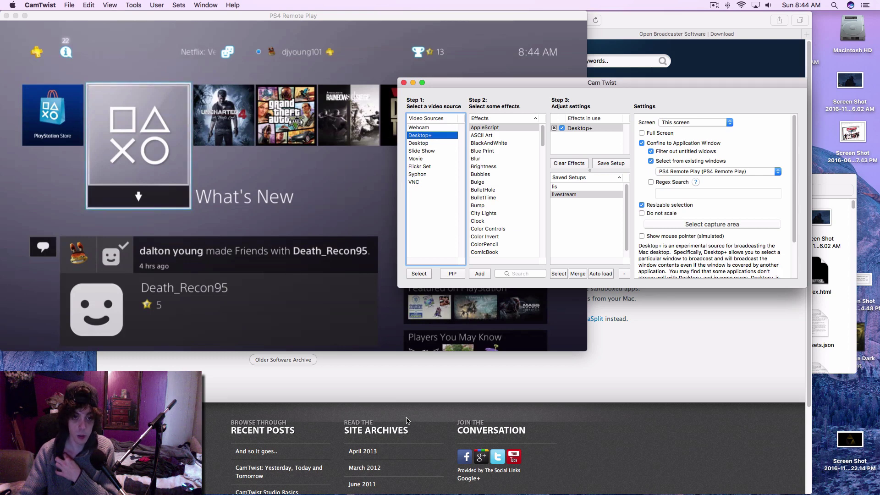
Step: Launch OBS Studio from the Applications stack
mouse_move(495, 481)
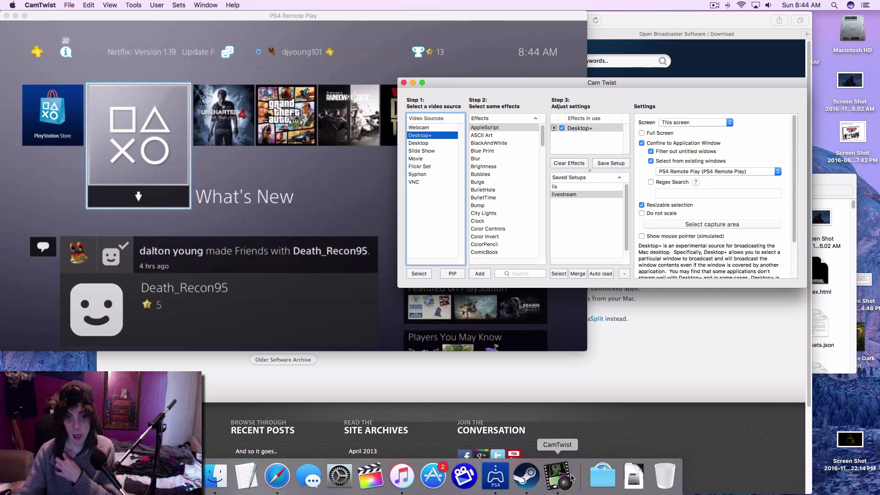
click(600, 477)
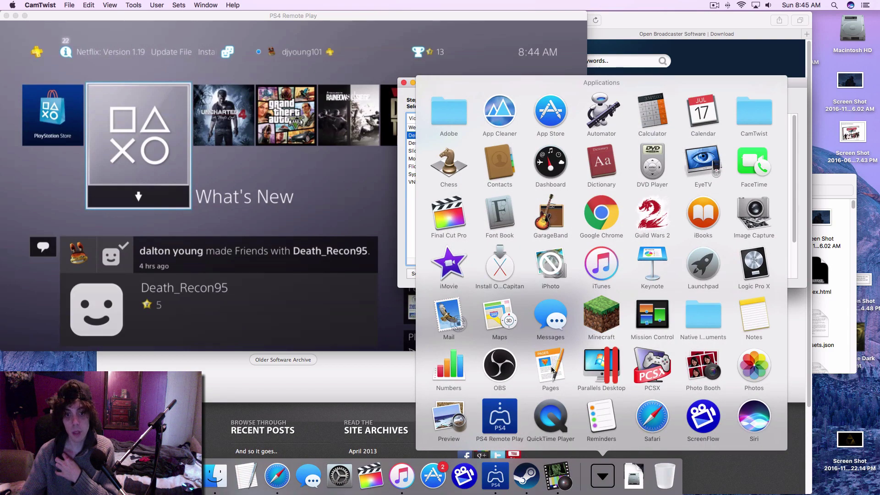
click(490, 374)
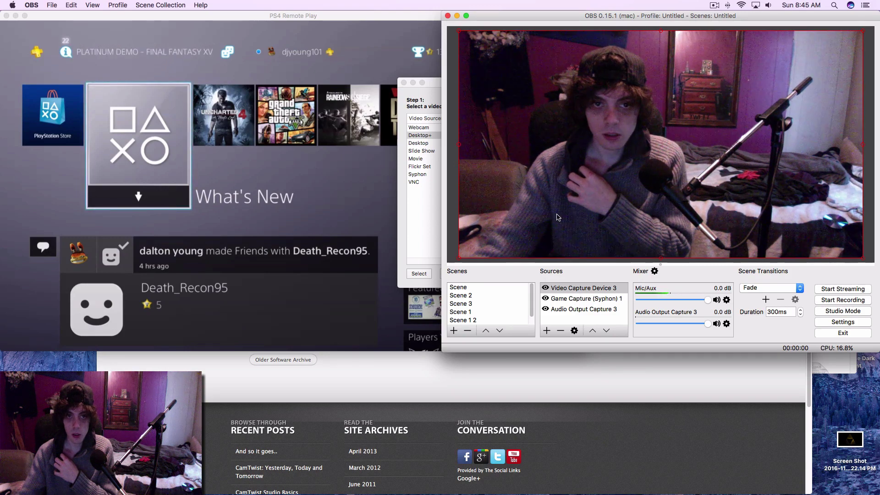
click(424, 218)
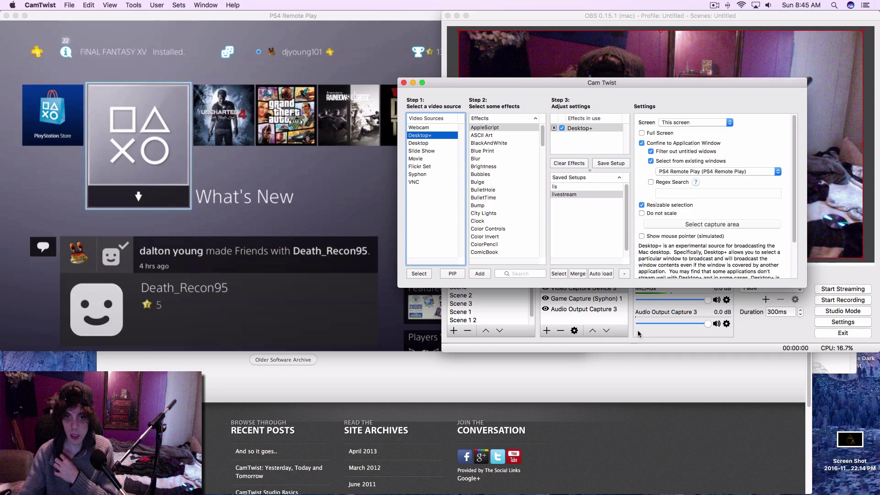
click(614, 316)
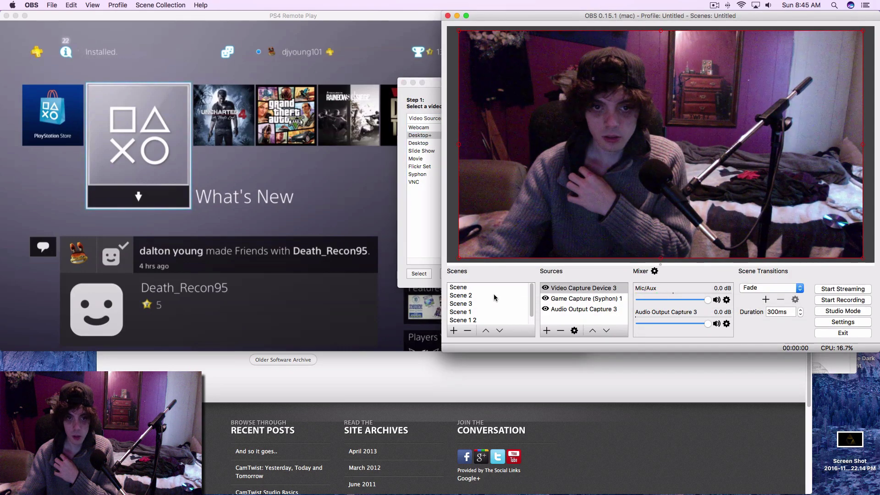
Step: Remove the Video Capture Device 3, Game Capture (Syphon) 1 and Audio Output Capture 3 sources from Scene 4
scroll(495, 298, down, 1)
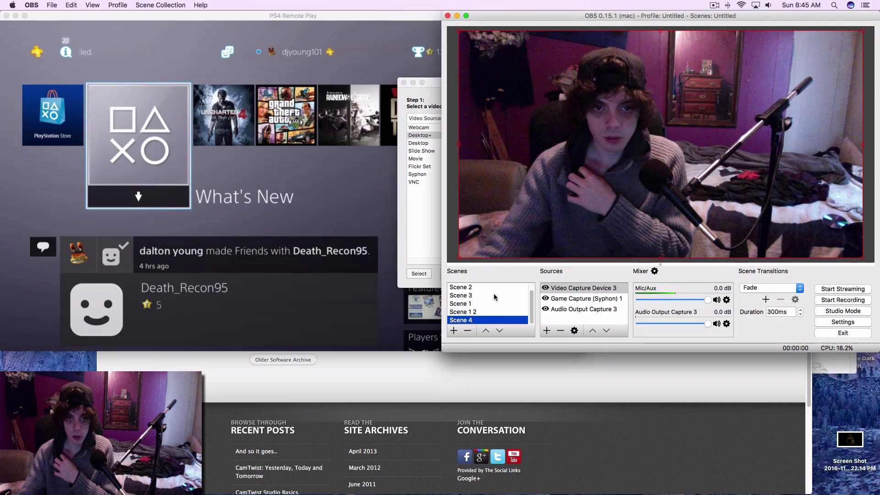
click(560, 331)
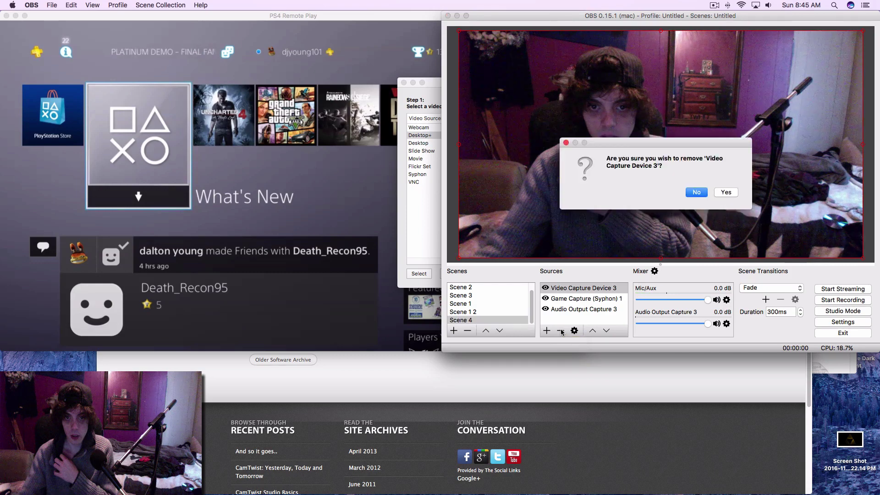
click(726, 193)
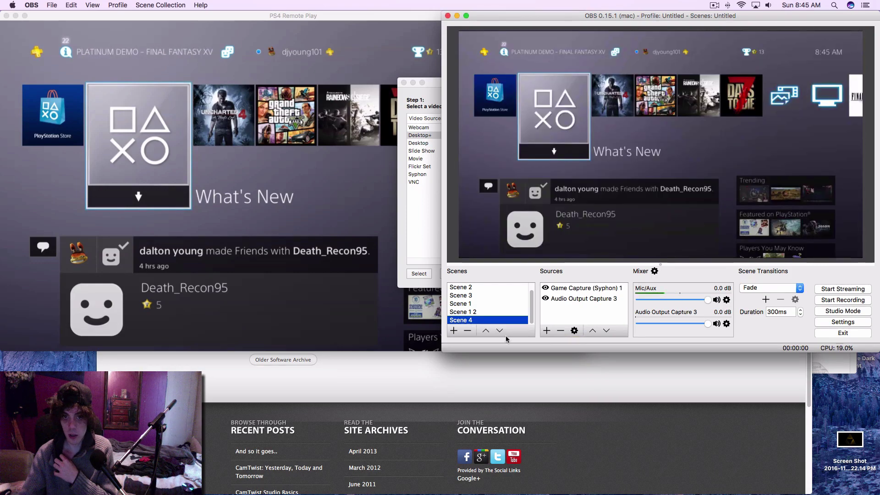
click(556, 288)
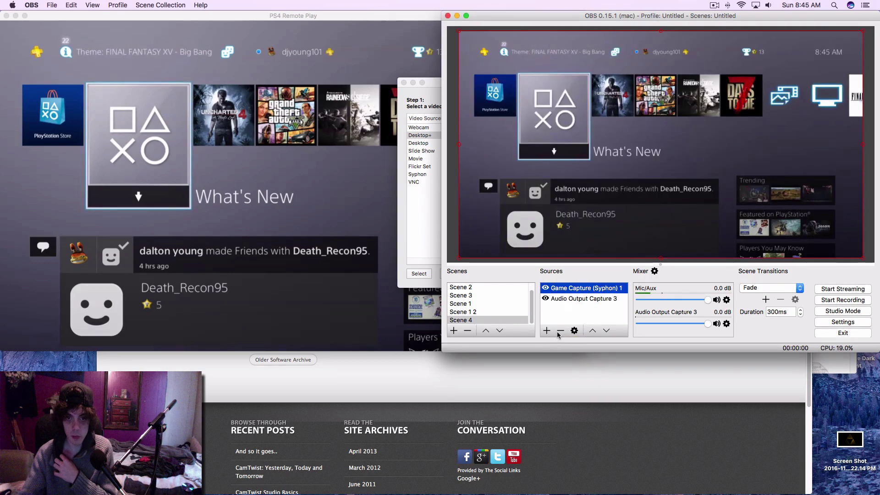
click(561, 331)
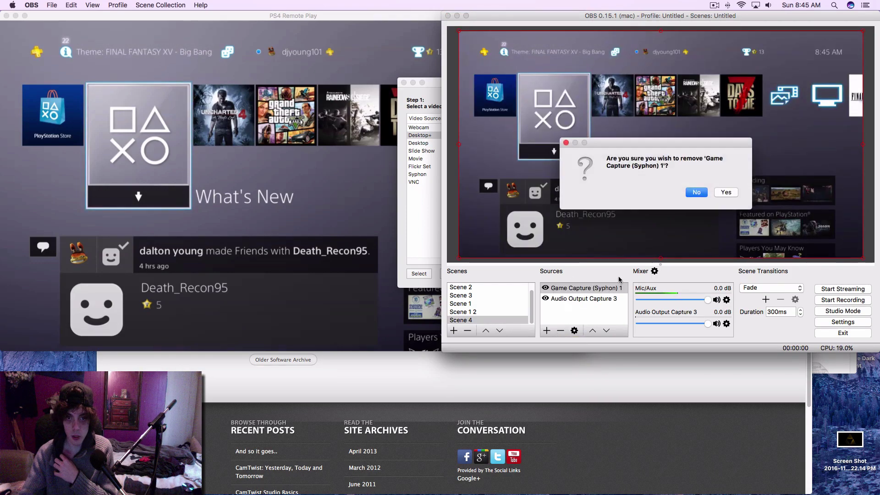
click(726, 192)
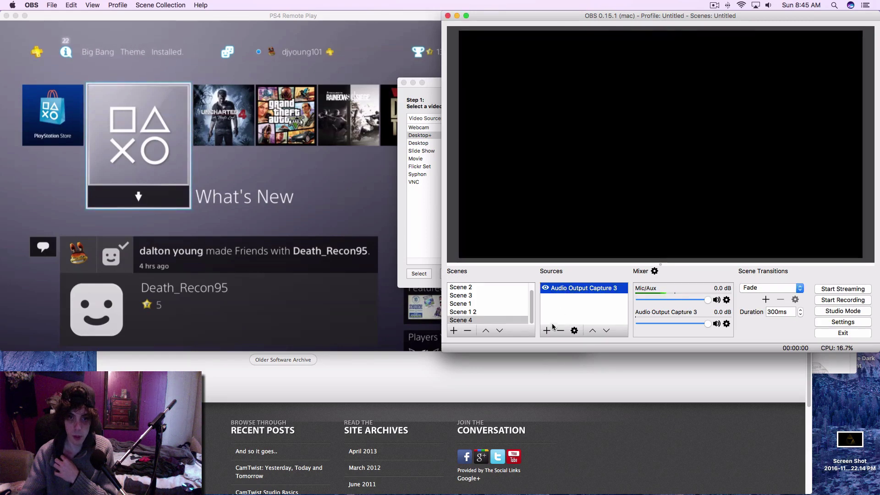
click(560, 331)
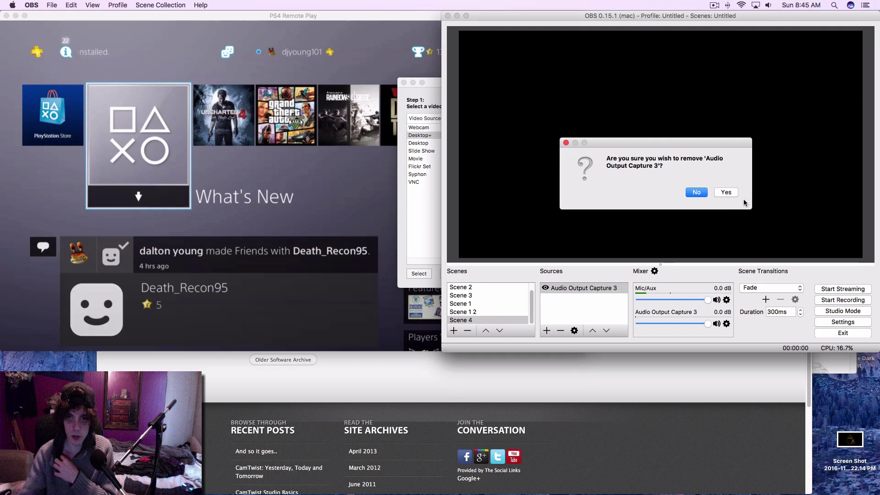
click(723, 191)
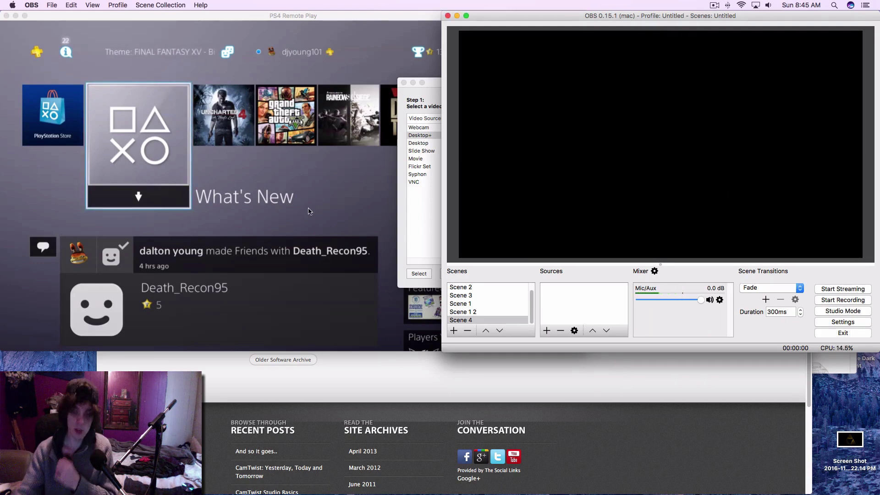
Step: Switch to Scene and back to Scene 4, then bring up the Sources '+' type menu
scroll(485, 298, up, 1)
click(484, 288)
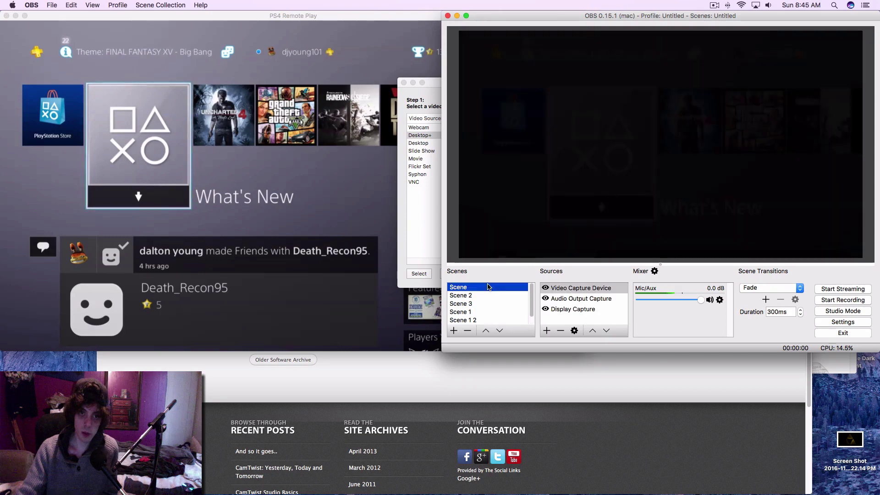
scroll(484, 289, down, 1)
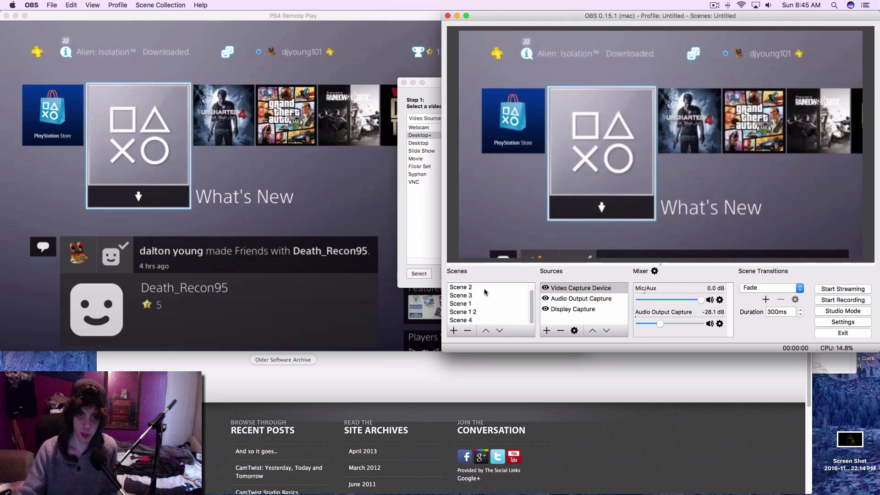
click(468, 319)
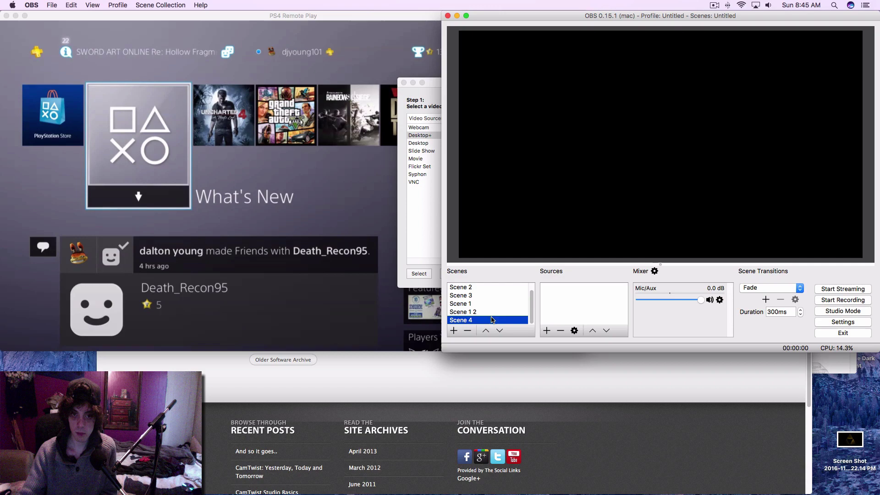
click(546, 331)
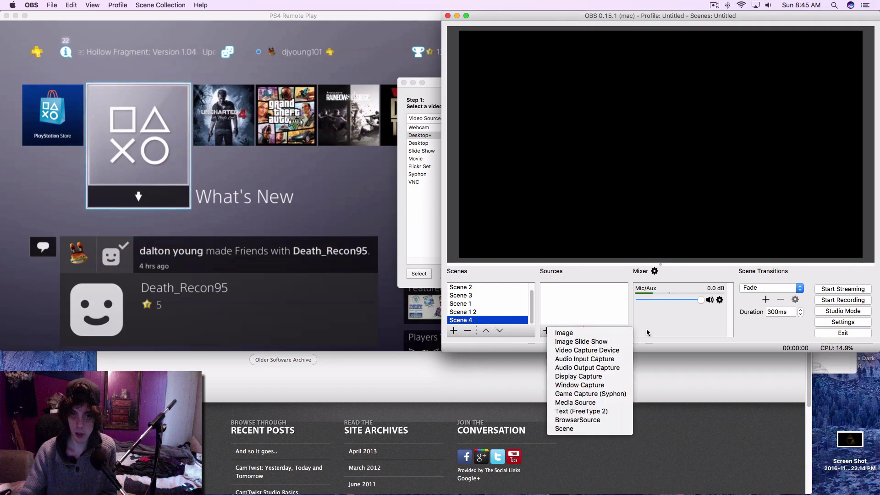
Step: Add Audio Output Capture 3 to Scene 4 with its device set to Sound Siphon In
click(582, 367)
click(716, 152)
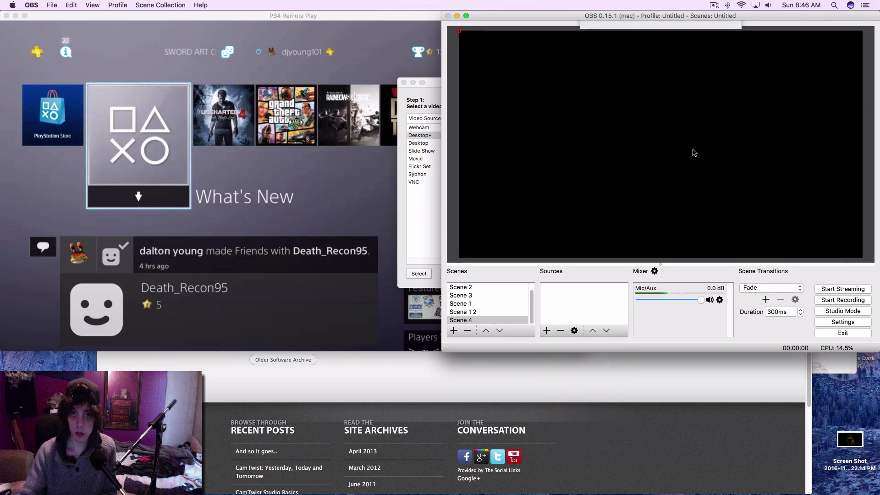
click(640, 235)
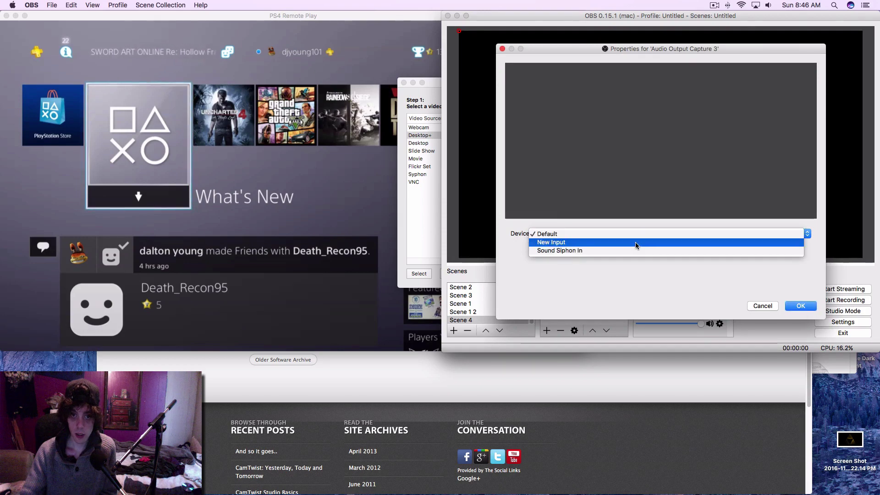
click(637, 252)
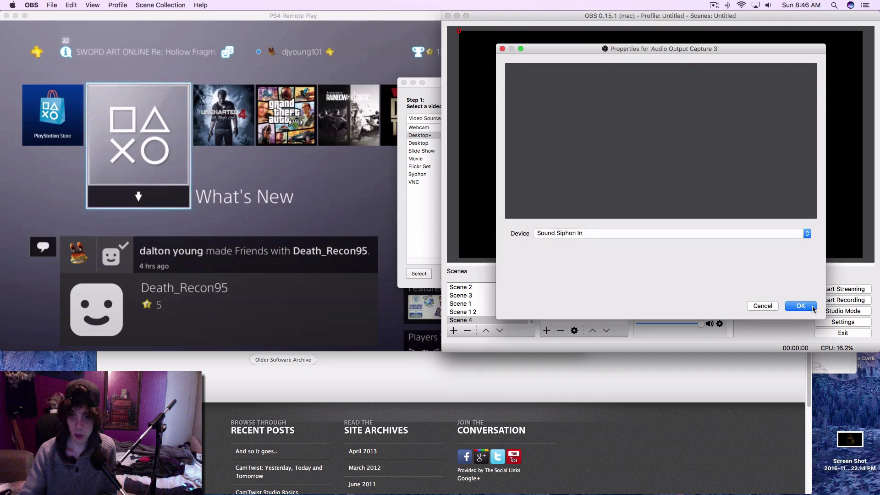
click(806, 305)
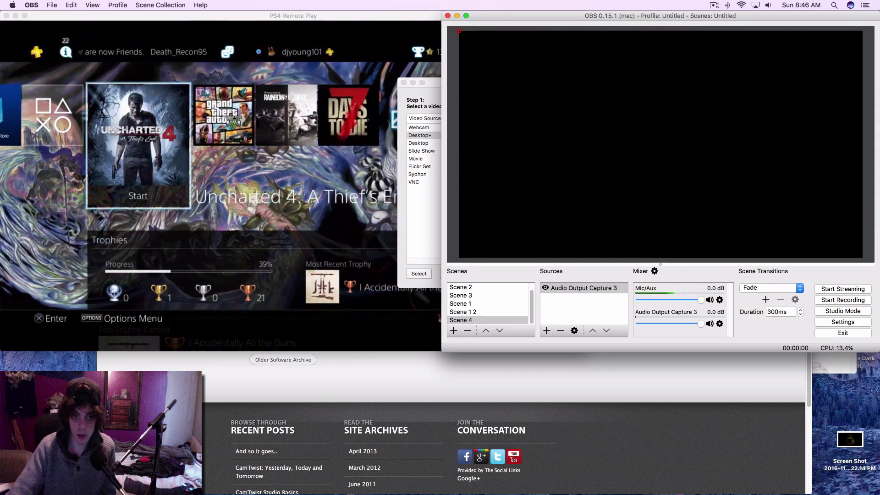
Step: Launch iTunes and cancel the iCloud sign-in request
mouse_move(385, 493)
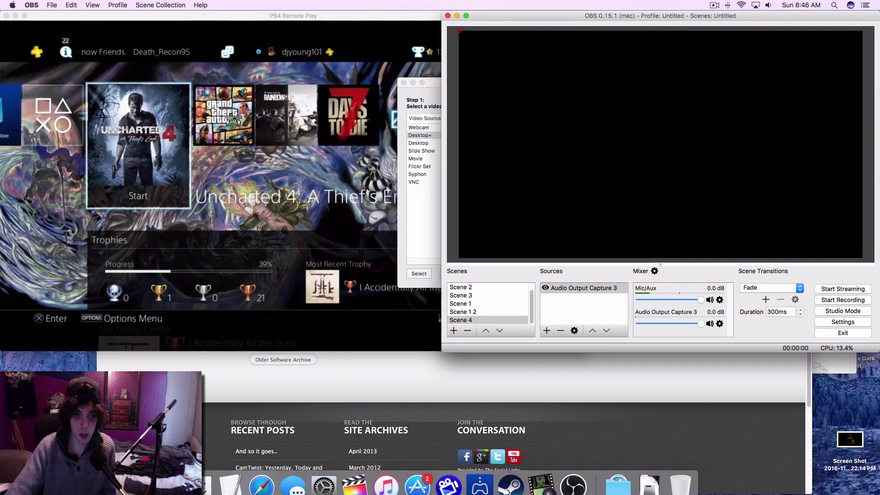
click(381, 490)
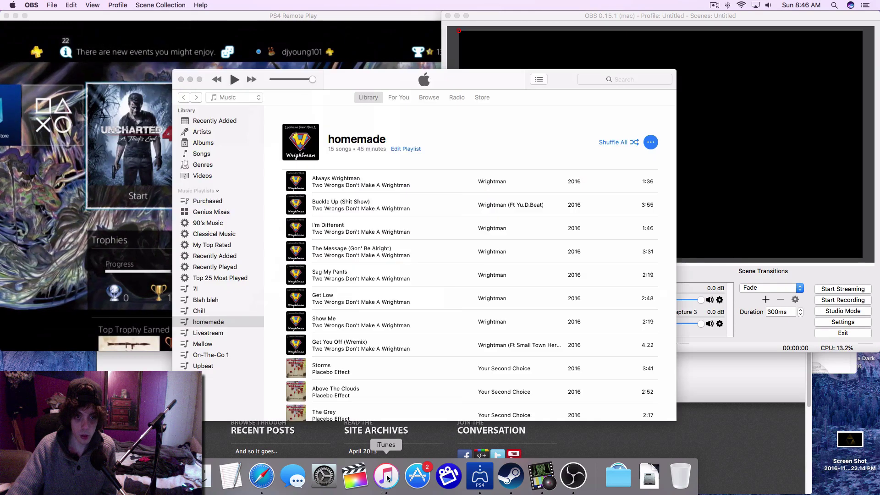
right_click(386, 477)
click(386, 477)
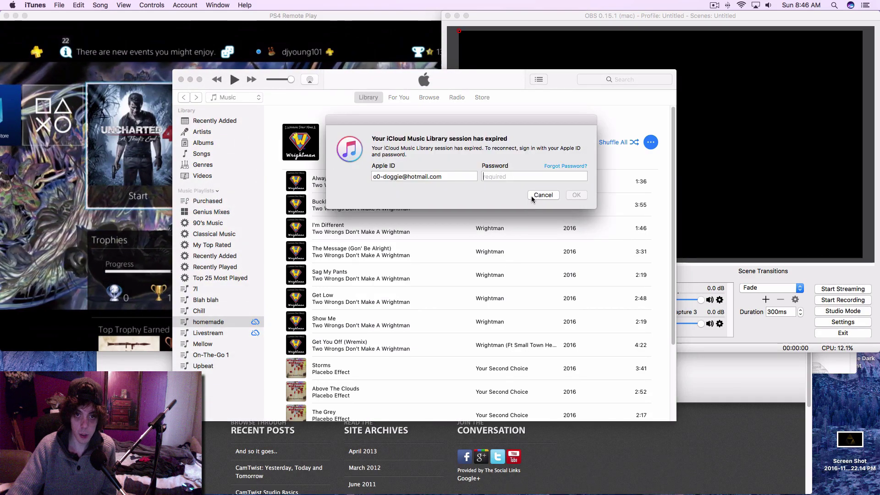
click(544, 195)
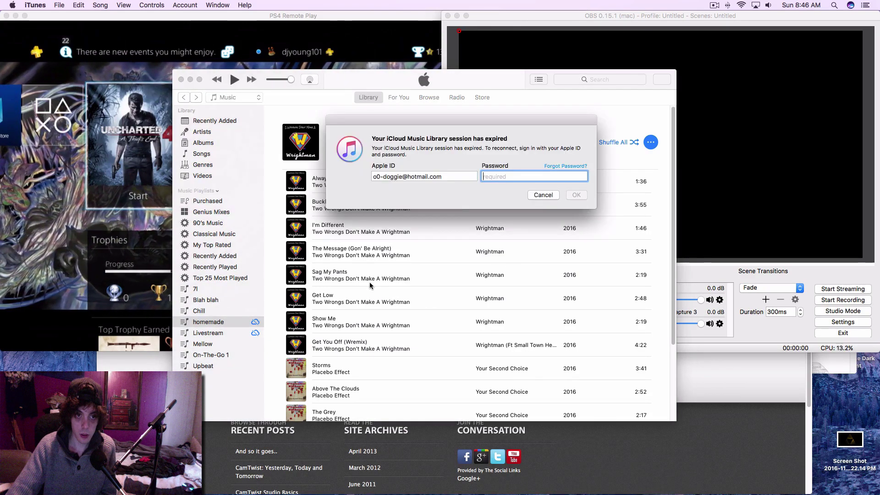
click(550, 195)
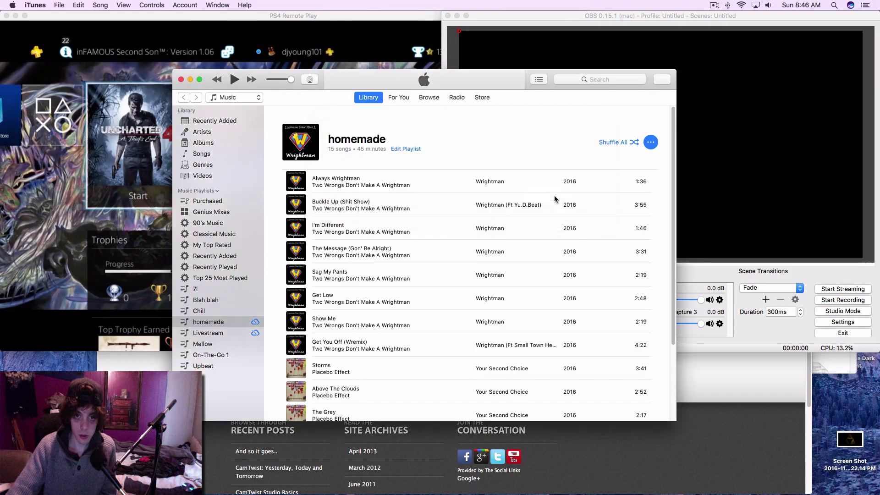
Step: Play Get Low from the homemade playlist and return to OBS
click(416, 304)
double_click(416, 306)
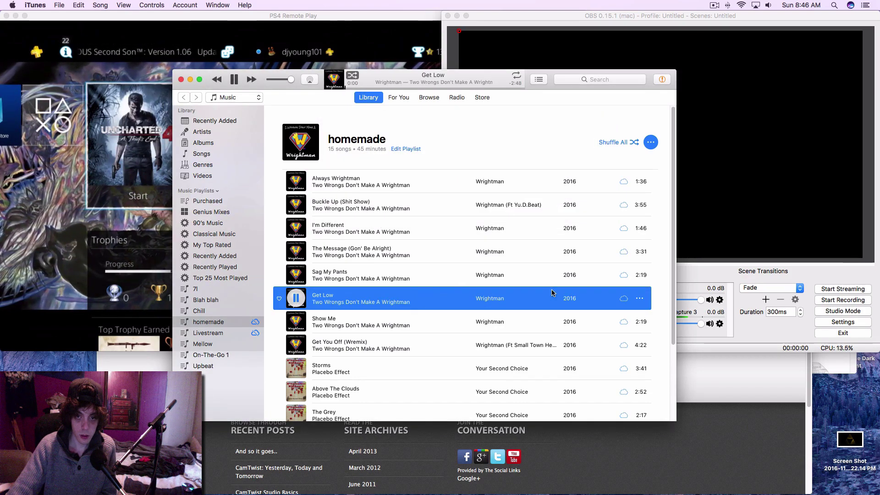
click(736, 323)
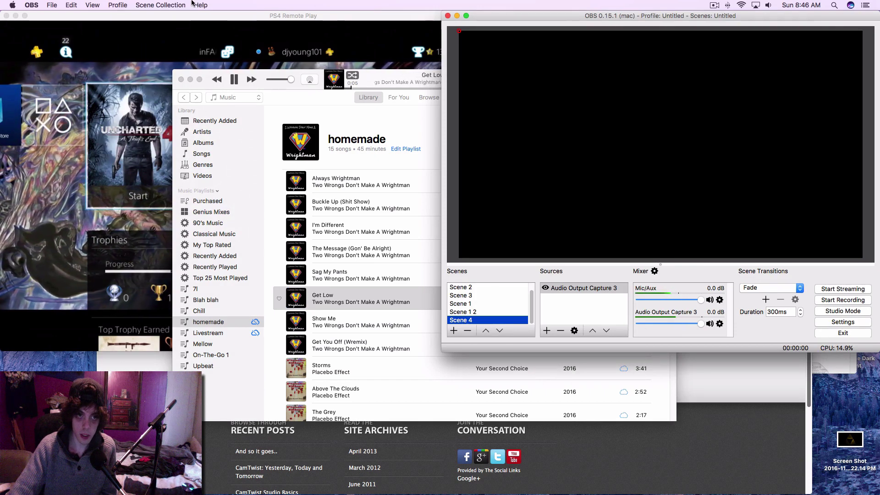
click(283, 80)
drag(284, 81, 278, 78)
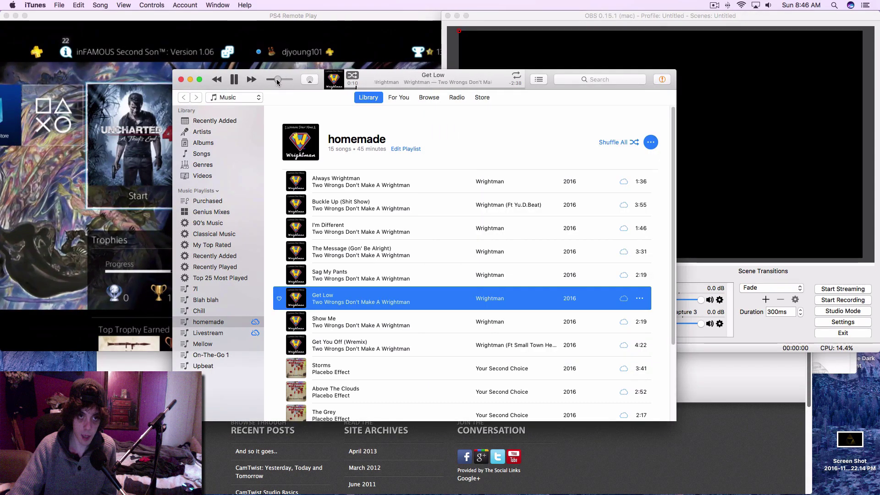
click(694, 290)
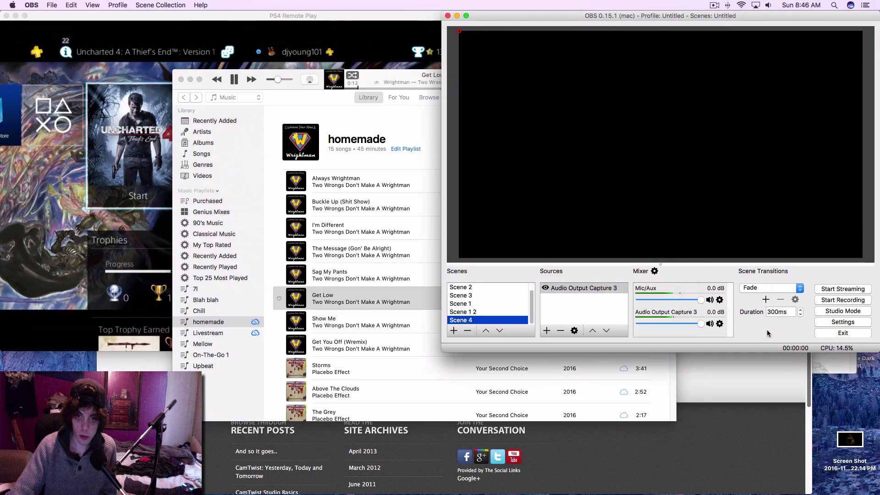
mouse_move(700, 324)
mouse_down()
mouse_move(685, 324)
mouse_move(704, 324)
mouse_up()
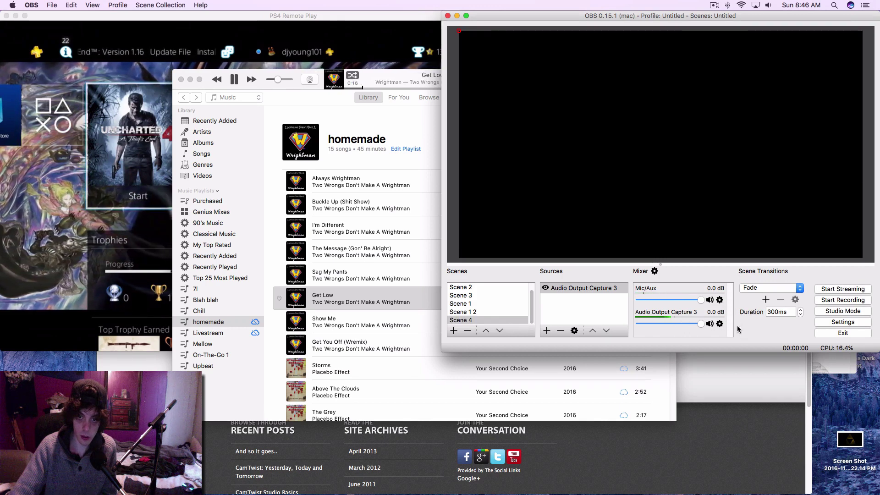
click(719, 300)
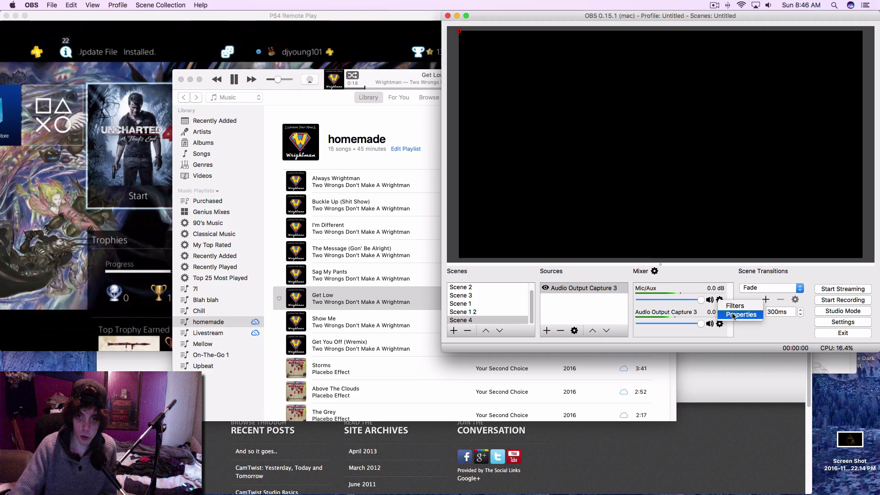
click(735, 314)
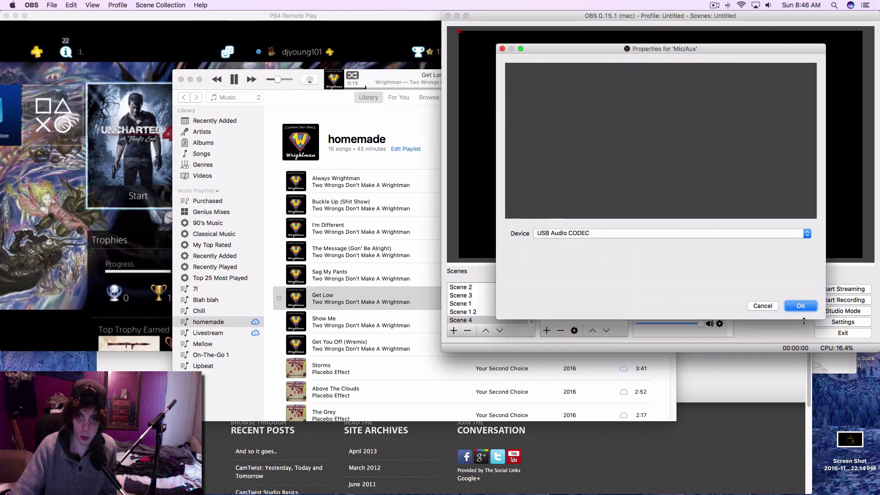
click(763, 307)
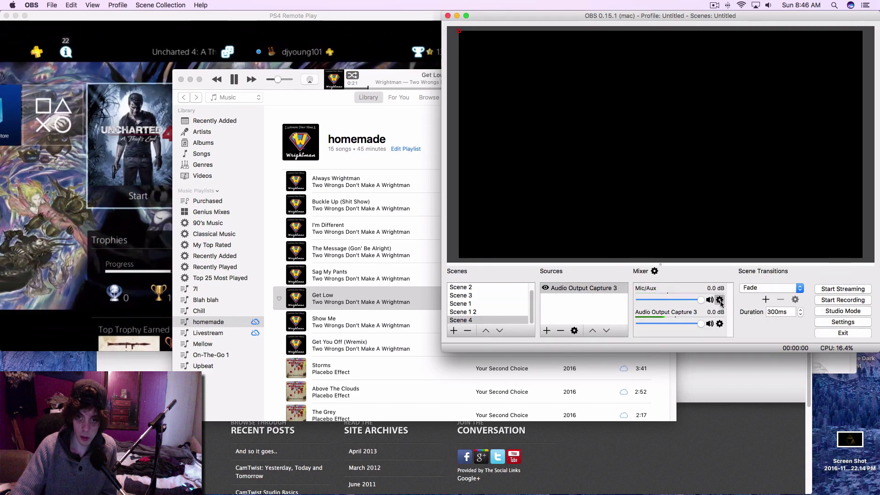
click(720, 300)
click(724, 308)
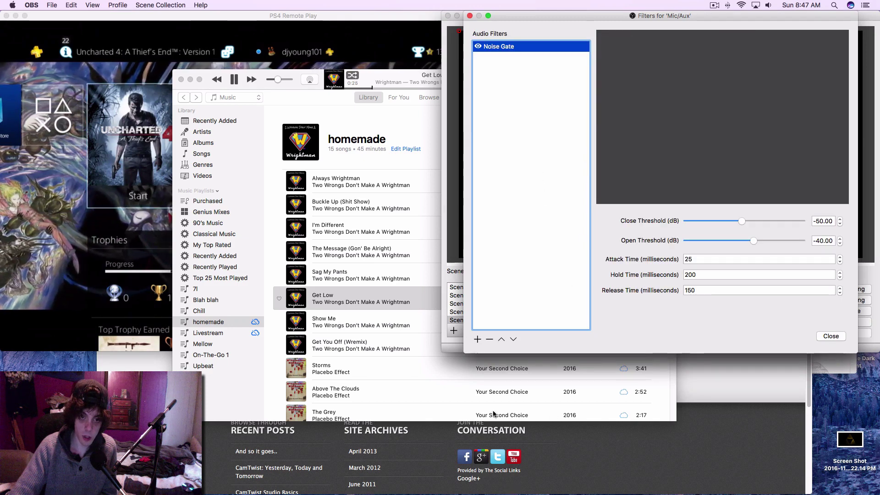
click(488, 340)
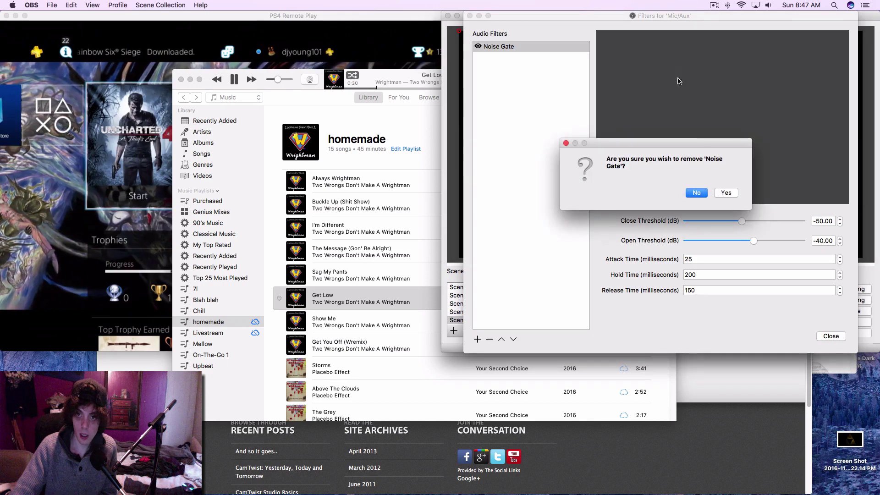
click(697, 192)
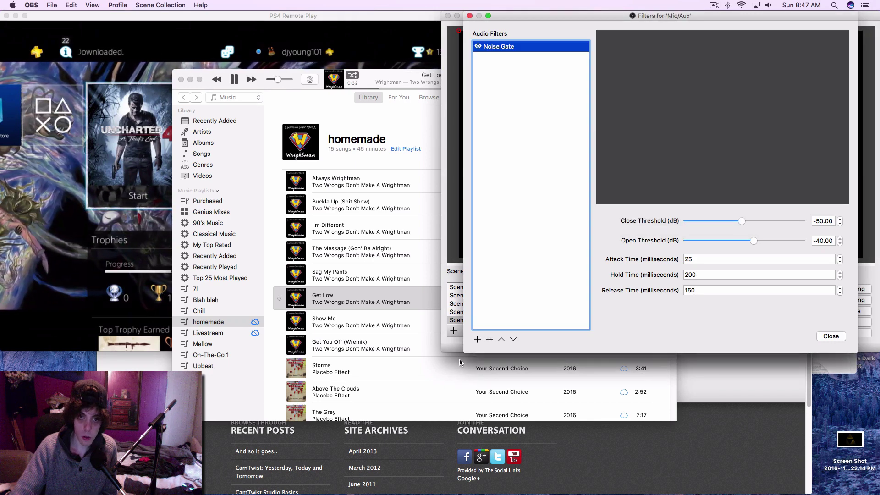
click(477, 339)
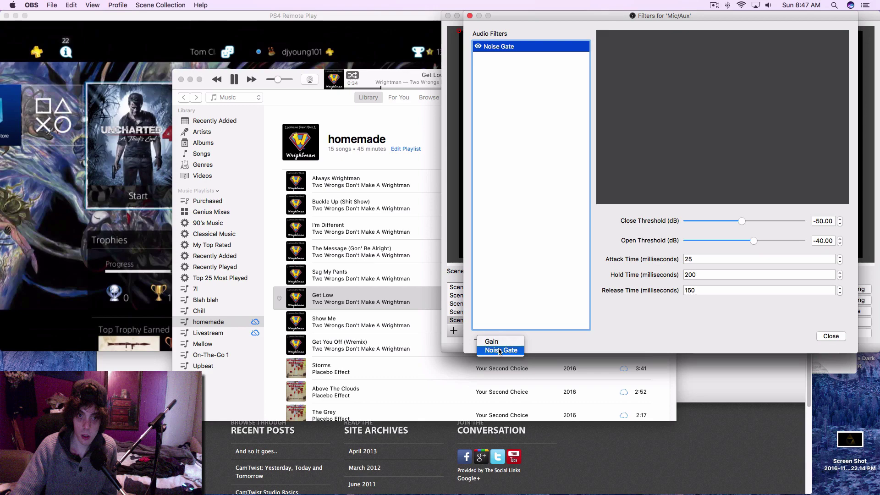
click(470, 17)
click(471, 16)
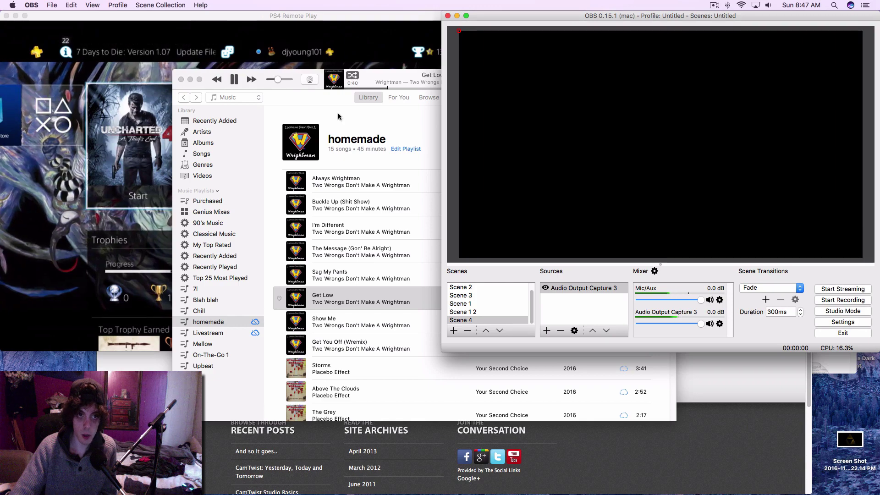
Step: Pause the music in iTunes and return to OBS
click(282, 81)
key(space)
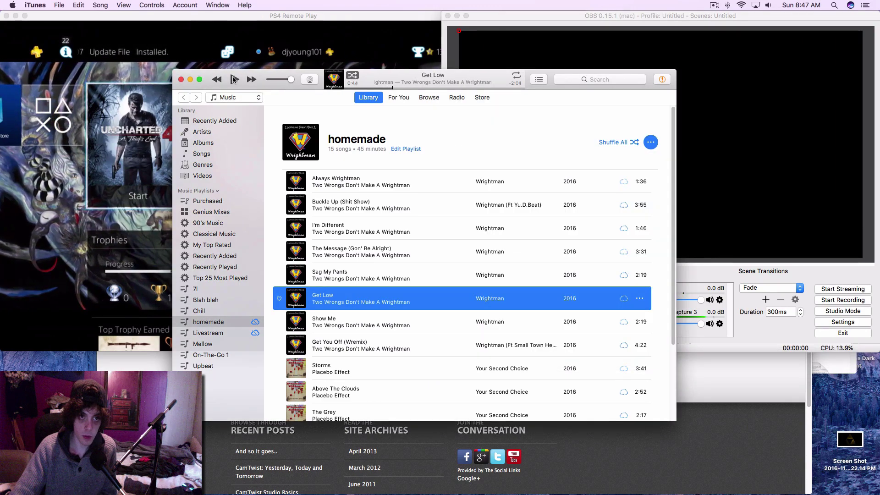
click(754, 325)
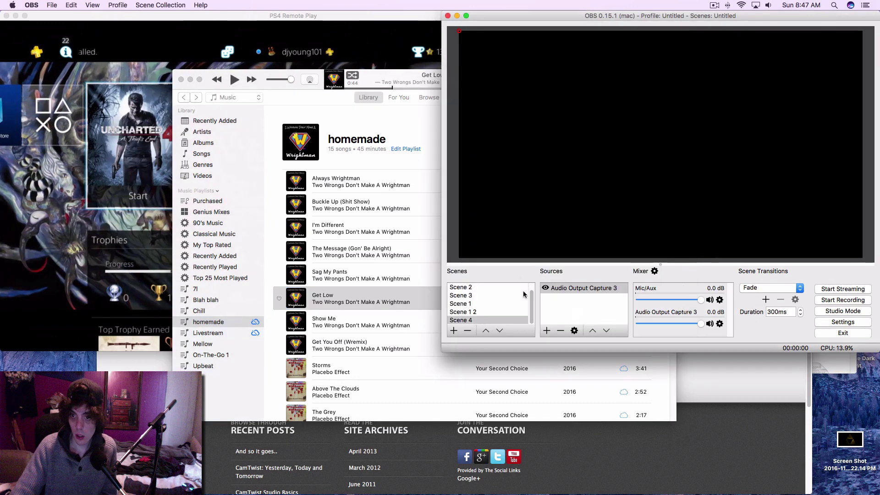
Step: Add a Game Capture (Syphon) source keeping the default name Game Capture (Syphon) 1
click(551, 331)
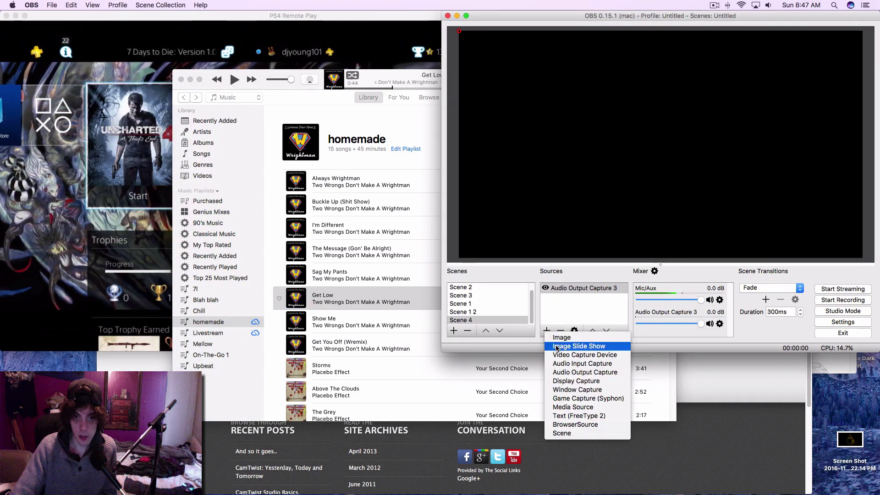
click(564, 399)
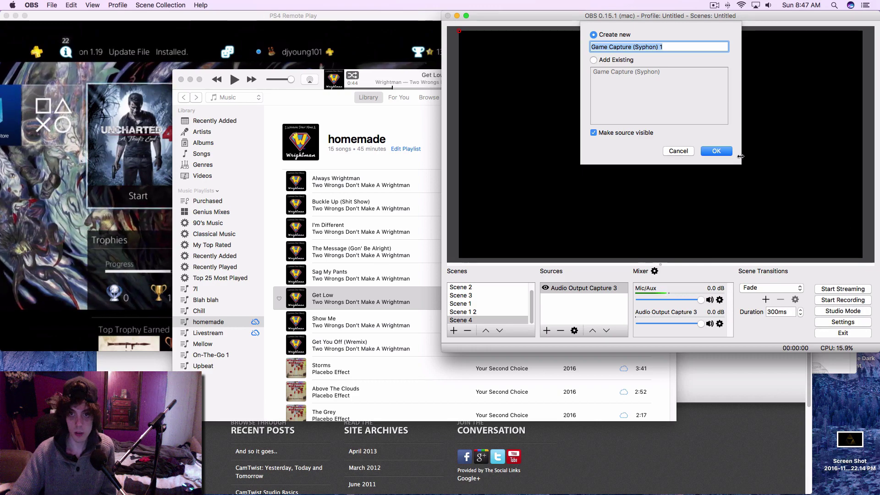
click(712, 151)
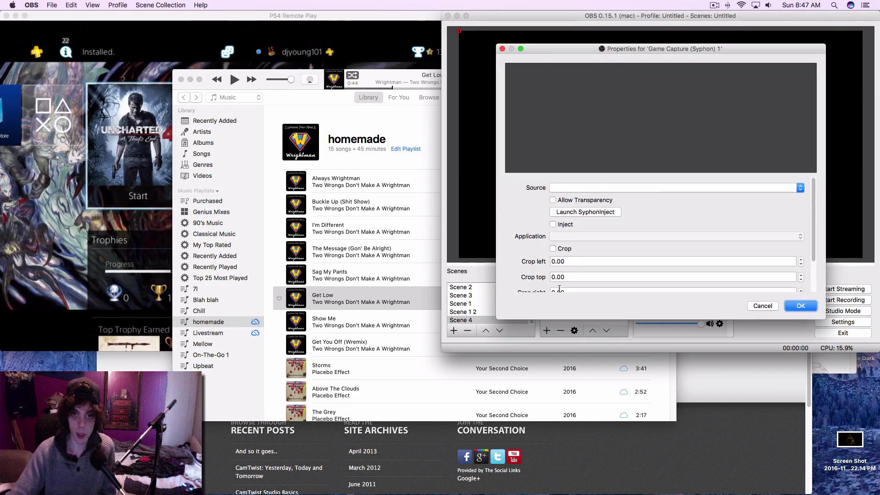
Step: Inject Syphon into CamTwist via SyphonInject and set the capture Source to [CamTwist] CamTwist
click(565, 211)
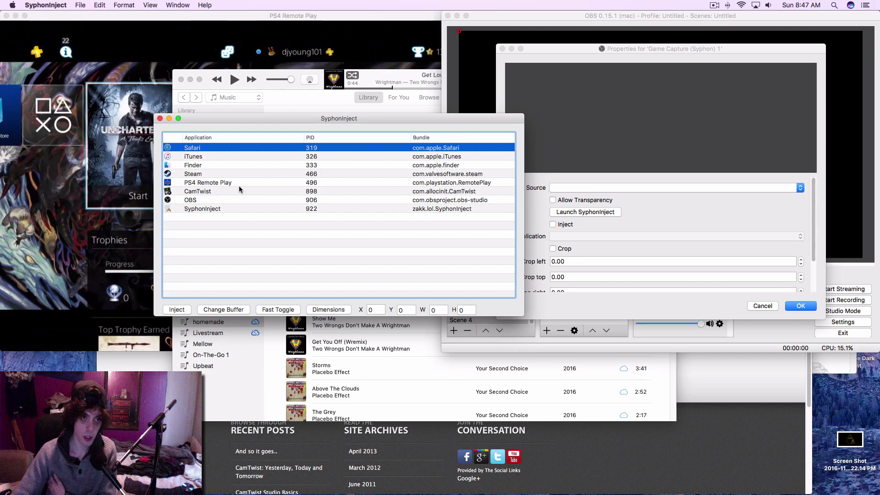
click(238, 191)
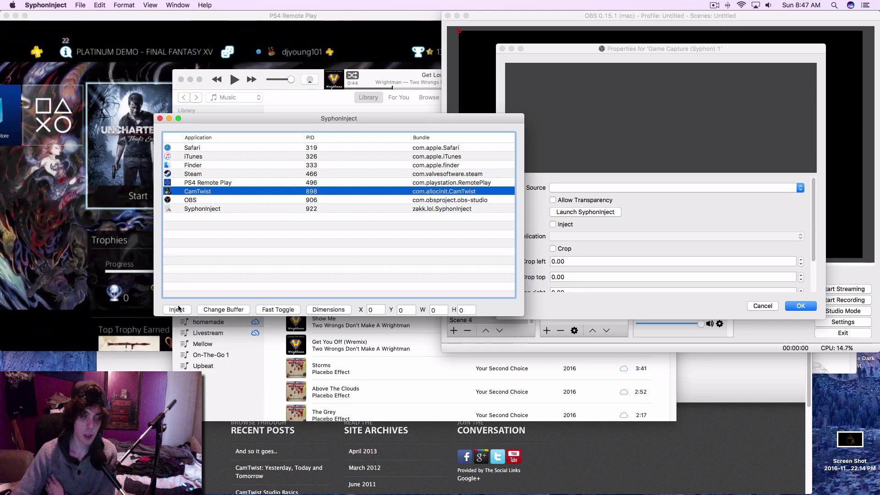
click(186, 183)
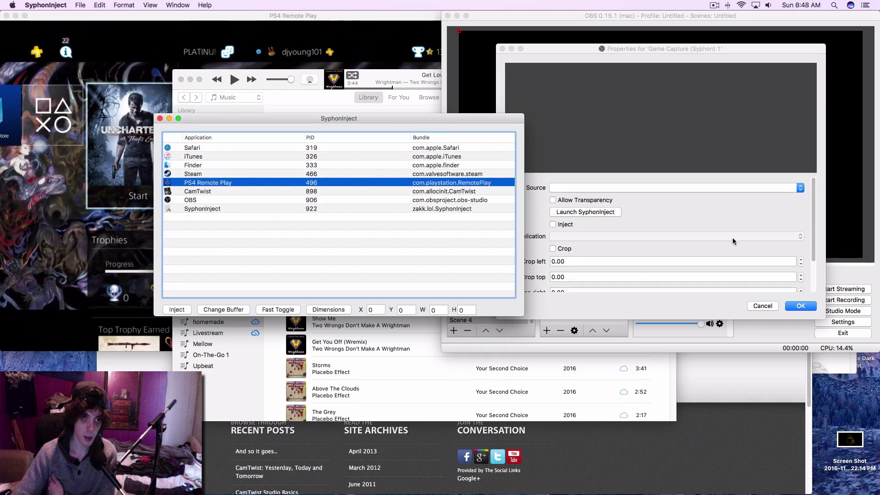
click(695, 190)
click(459, 213)
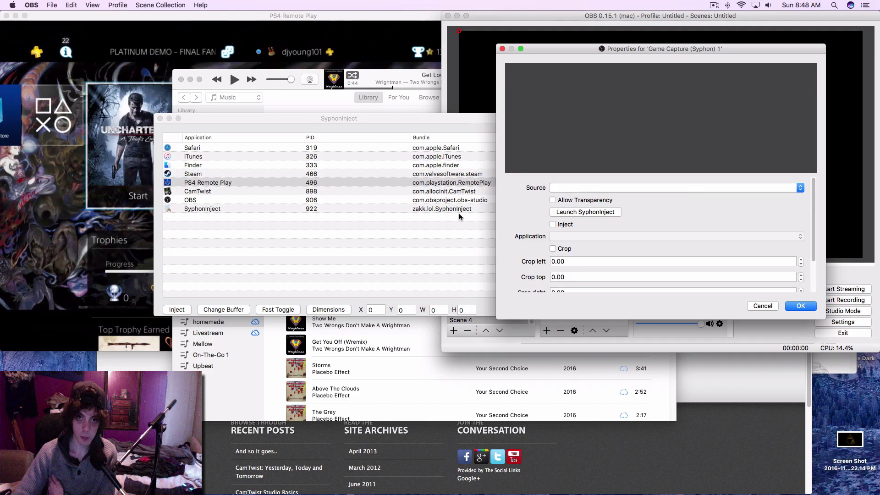
click(246, 191)
click(245, 191)
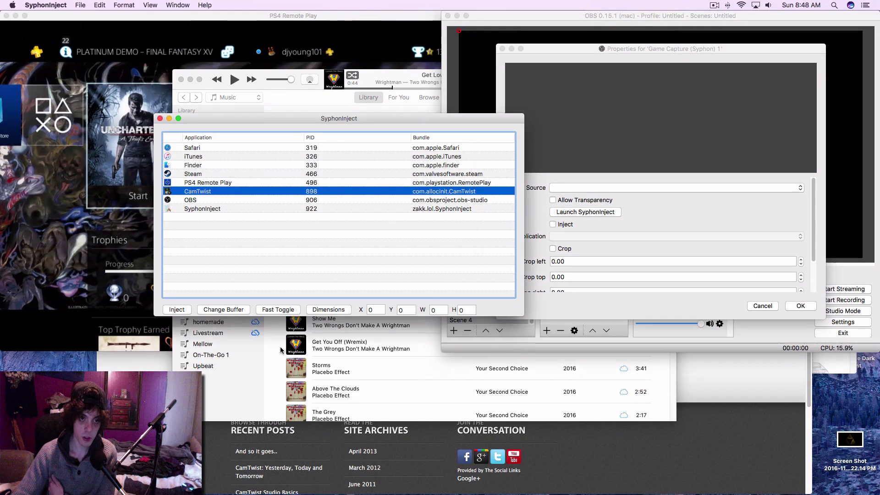
click(178, 310)
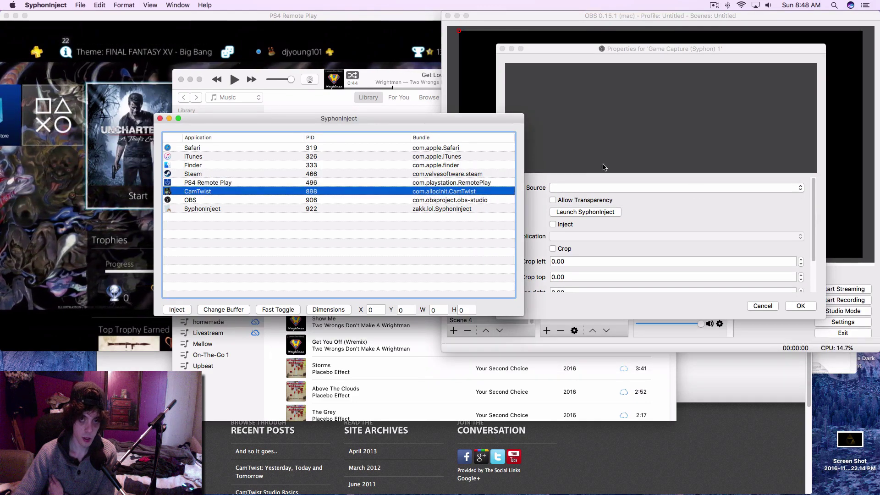
click(595, 185)
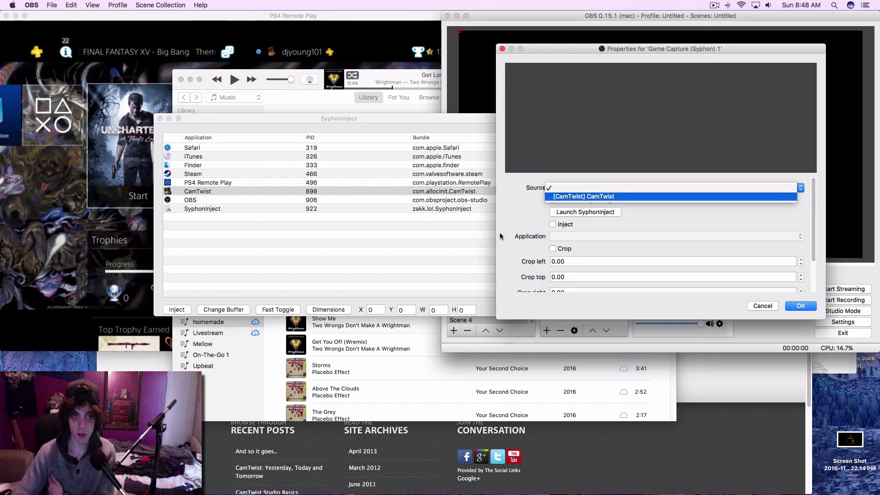
click(583, 196)
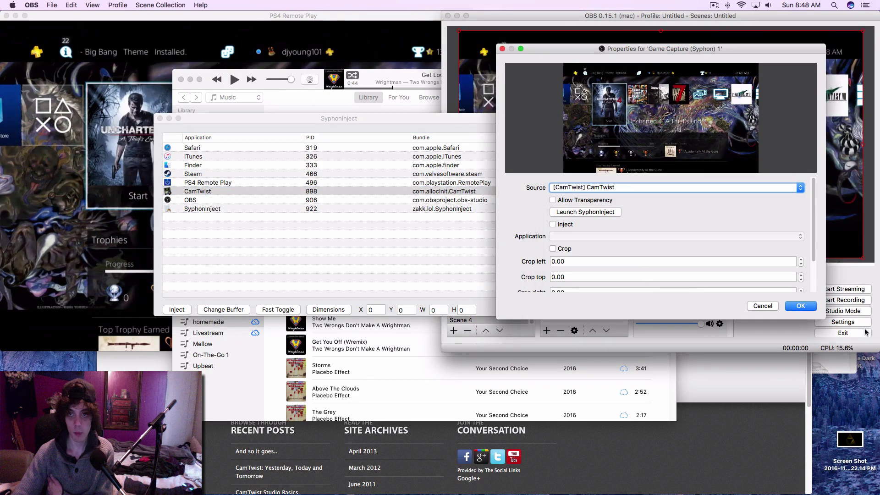
click(790, 311)
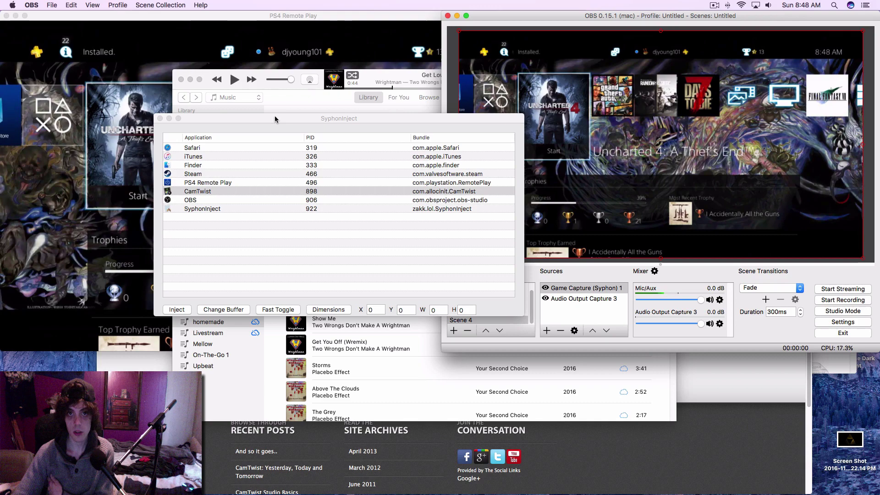
Step: Close SyphonInject and delete the Game Capture (Syphon) 1 source from Scene 4
click(159, 118)
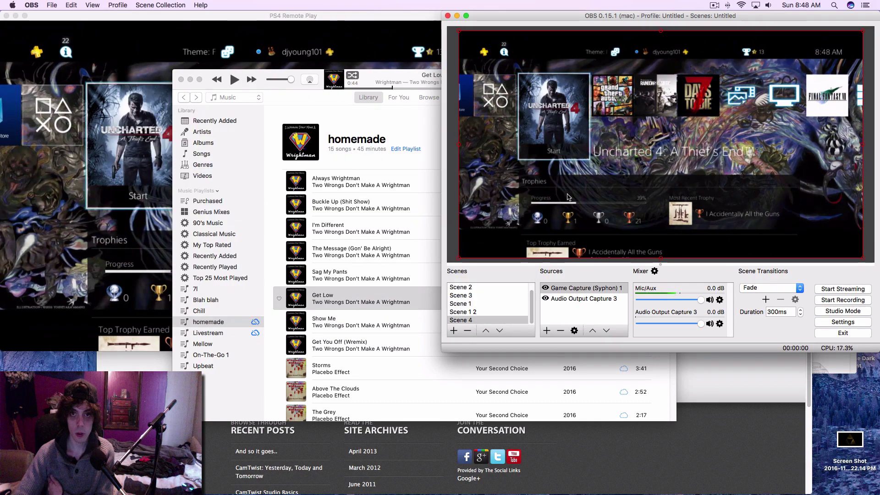
click(546, 330)
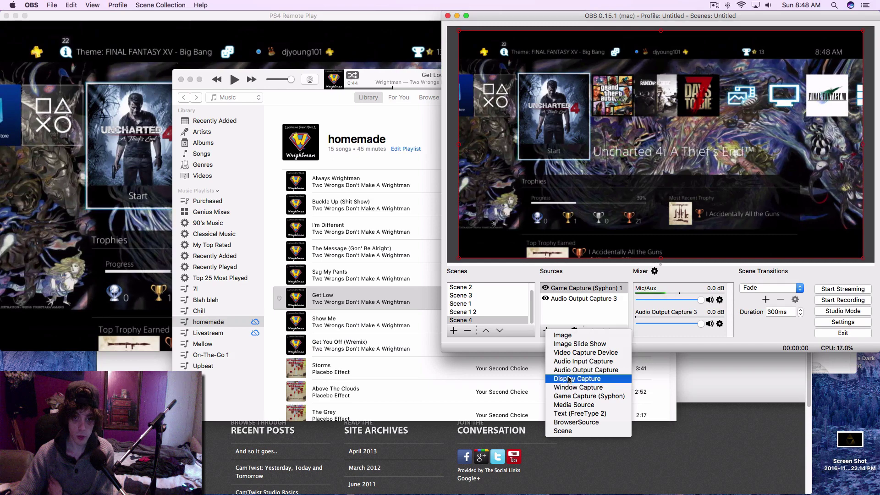
click(531, 343)
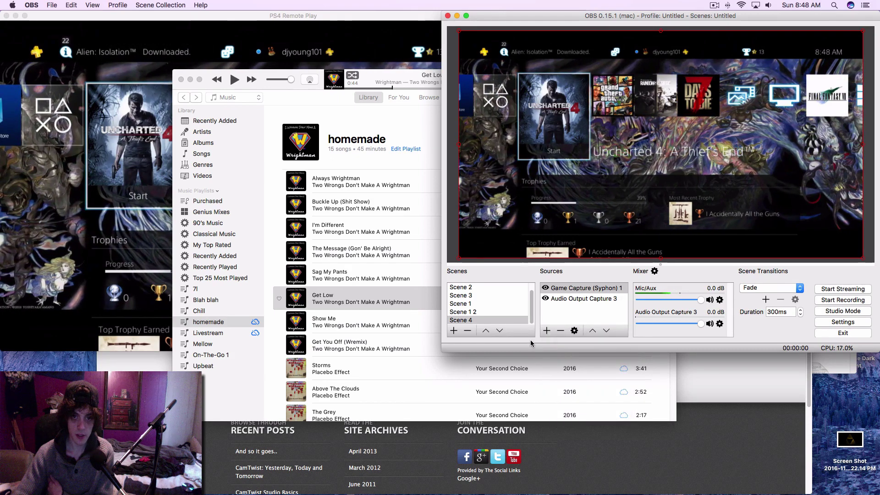
click(560, 332)
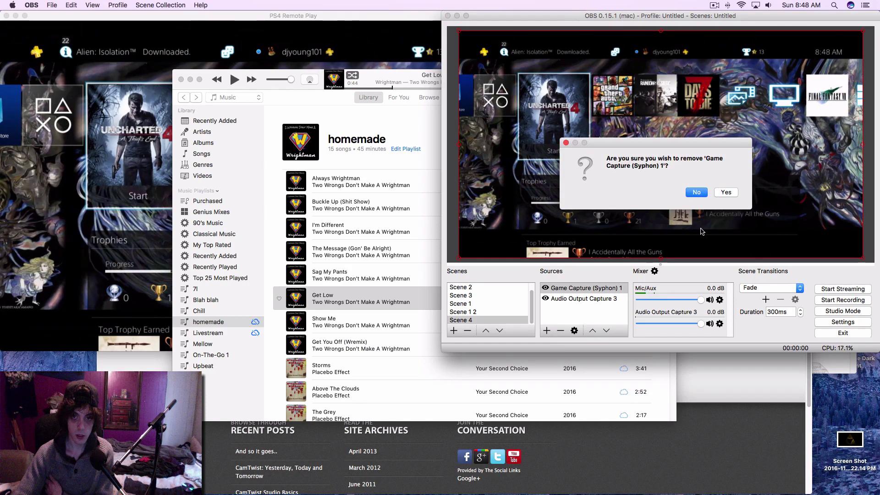
click(725, 193)
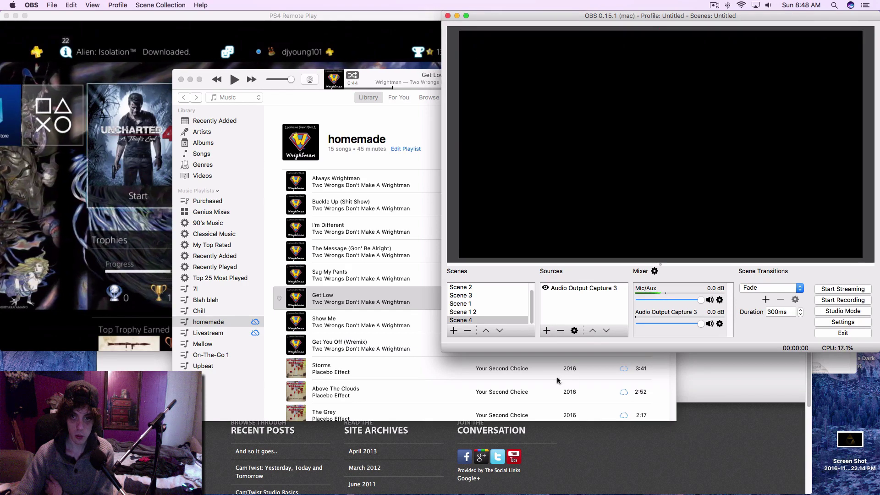
Step: Add Video Capture Device 3 with CamTwist as its device, then delete it again
click(546, 329)
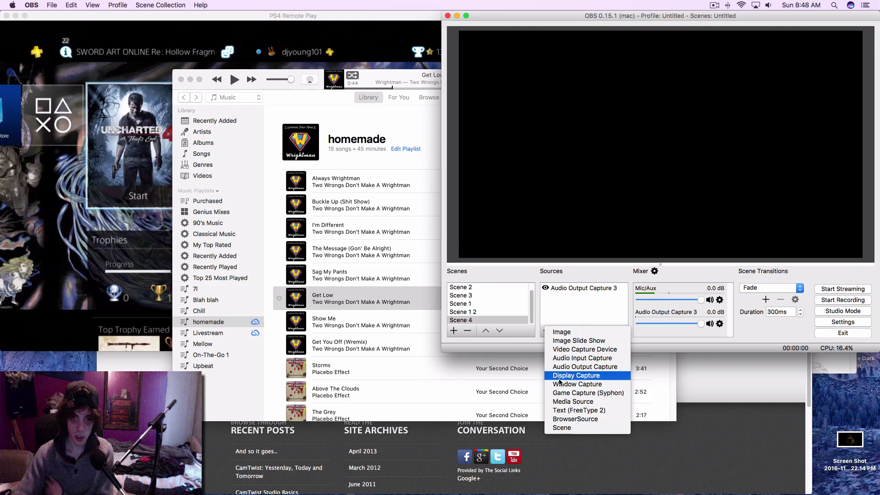
click(571, 350)
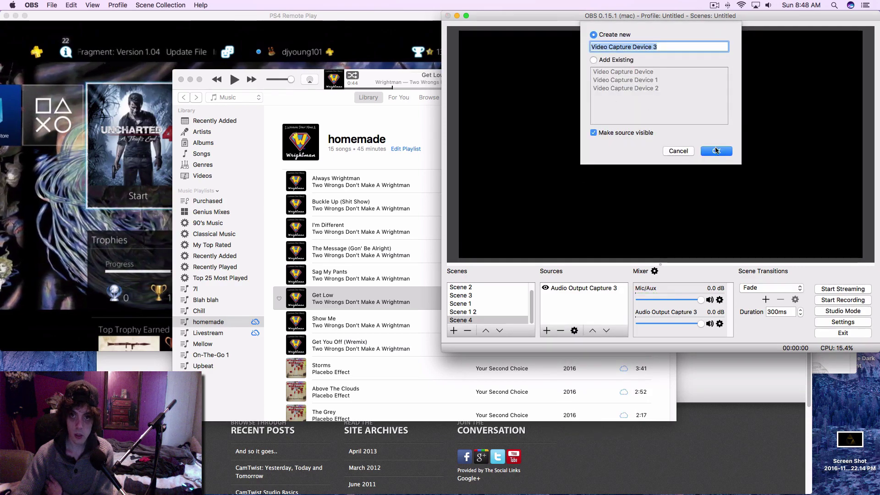
click(716, 151)
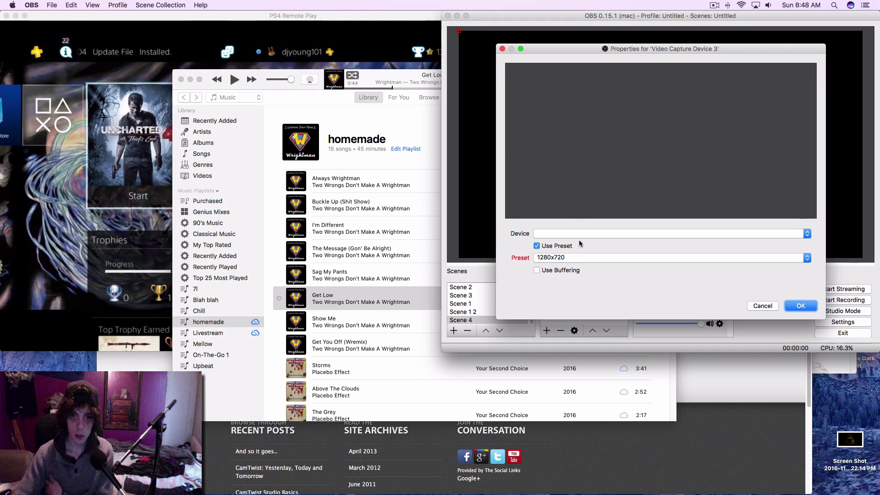
click(579, 235)
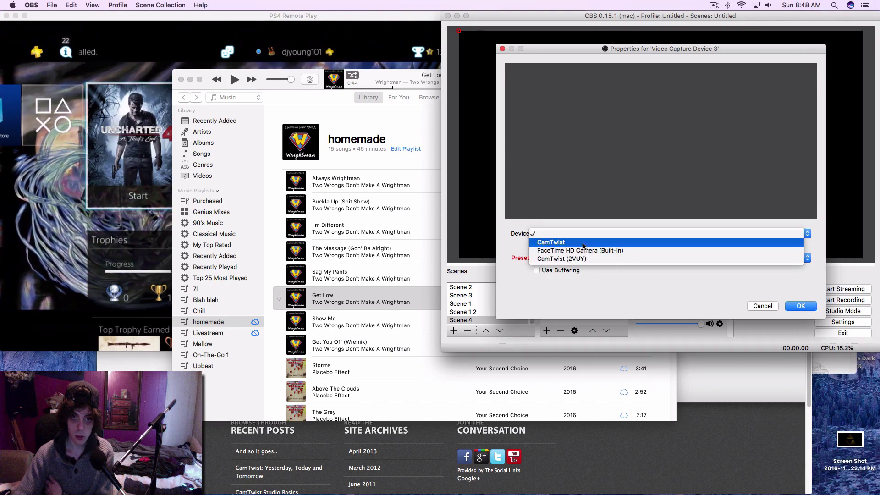
click(584, 246)
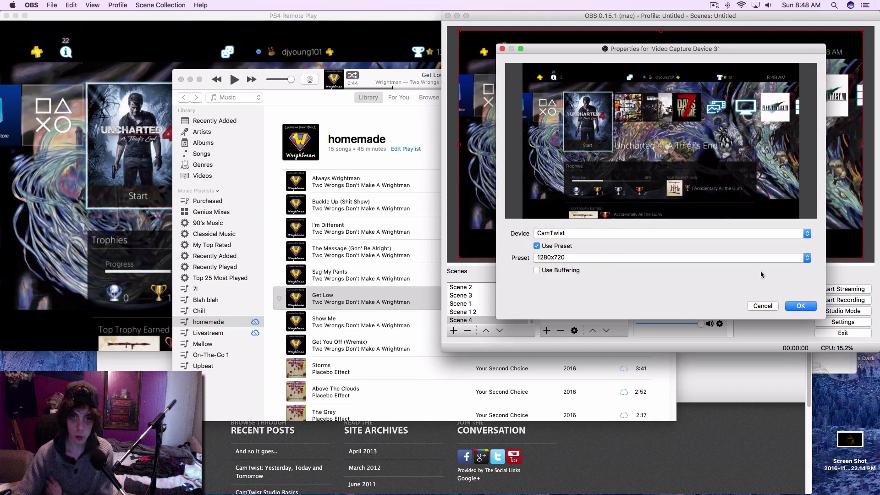
click(800, 306)
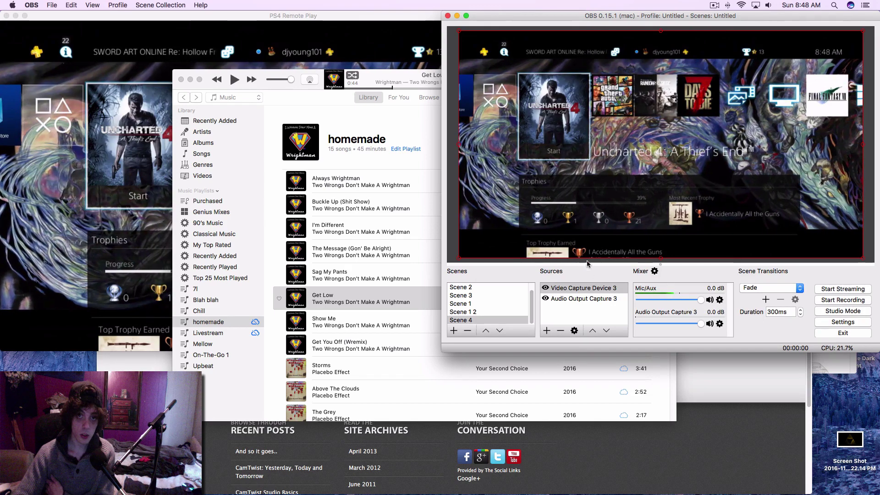
click(560, 330)
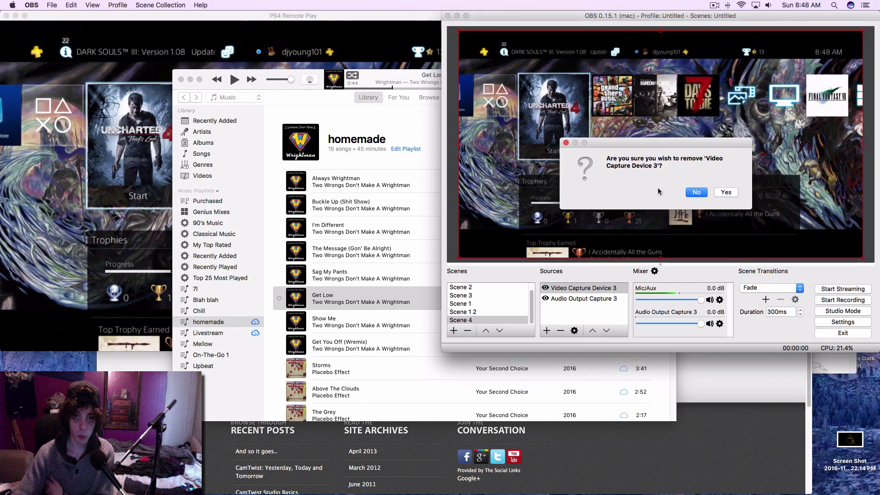
click(720, 191)
Step: Re-add Game Capture (Syphon) 1 using the [CamTwist] CamTwist Syphon source
click(547, 331)
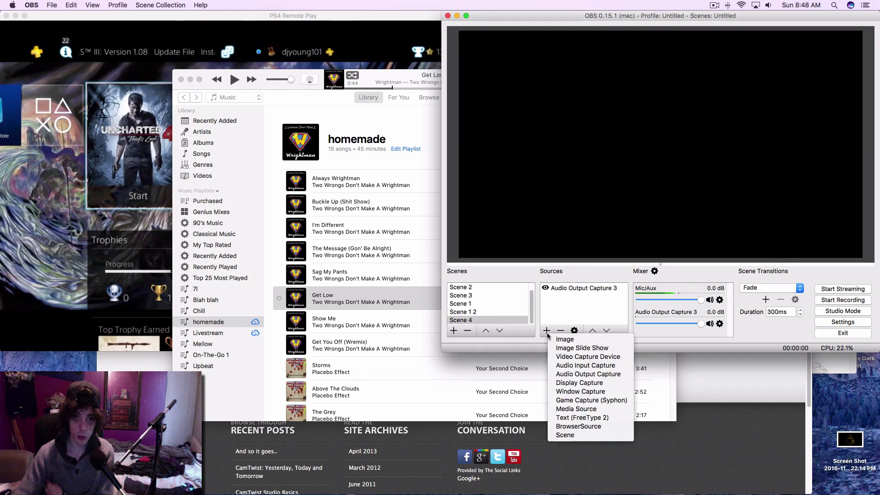
click(552, 400)
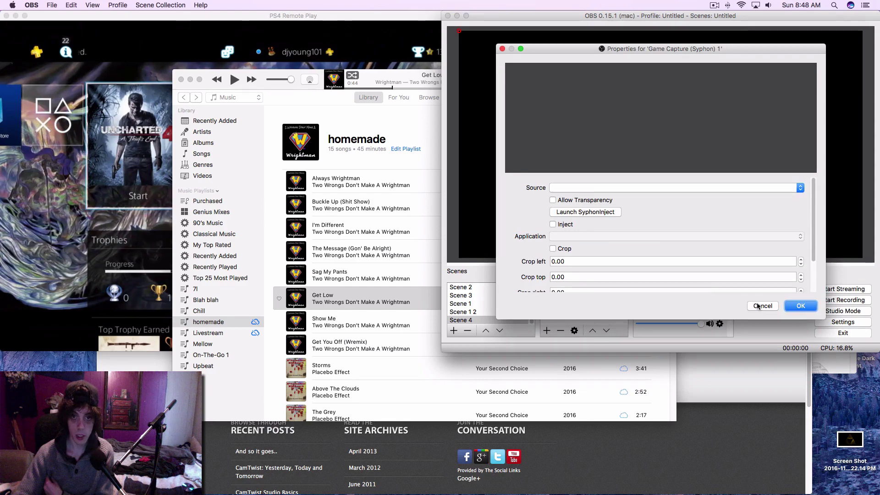
click(605, 187)
click(605, 202)
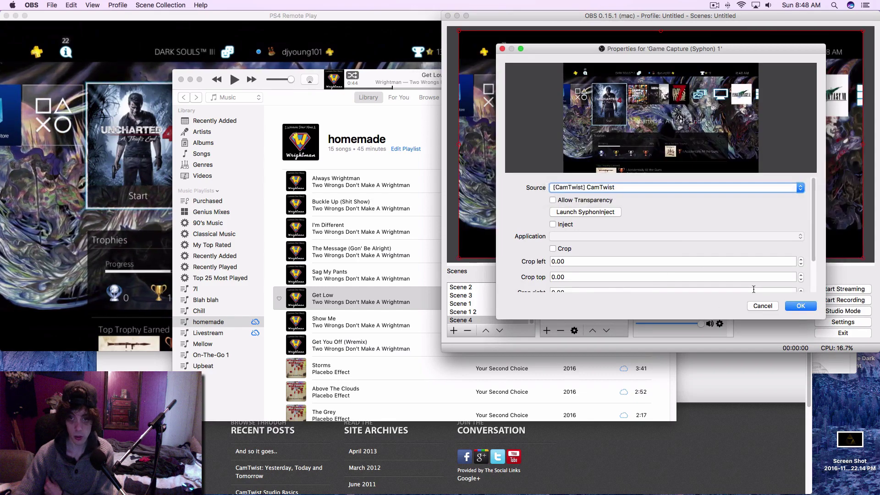
click(800, 306)
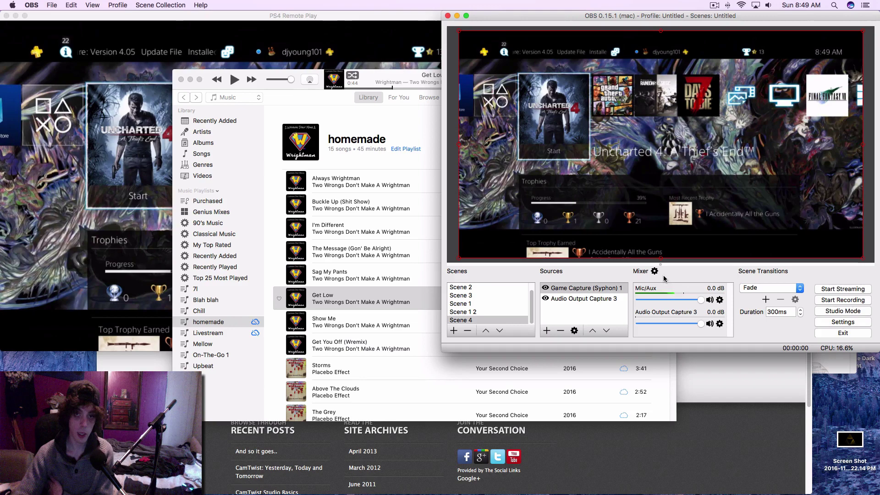
Step: Add Video Capture Device 3 using the FaceTime HD Camera (Built-in)
click(547, 331)
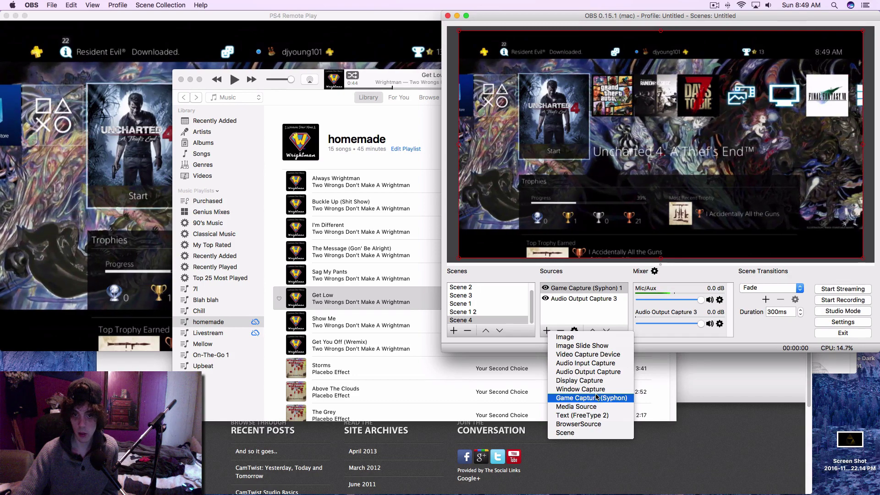
click(587, 359)
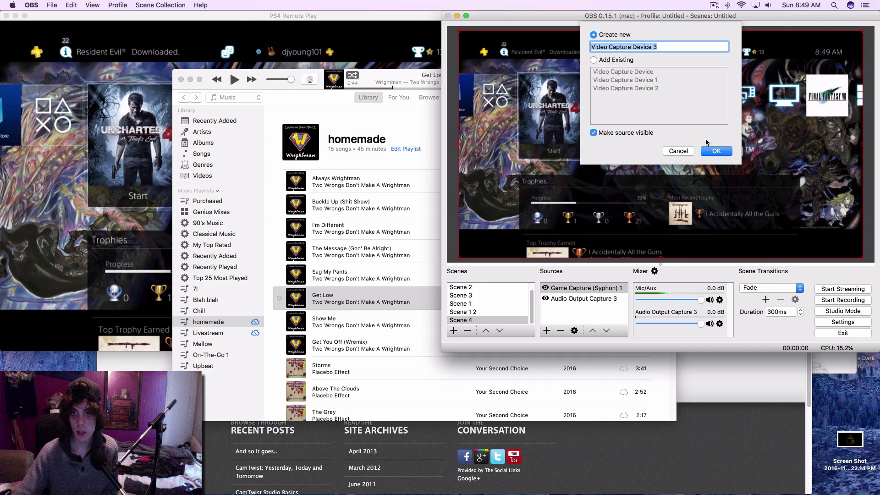
click(710, 152)
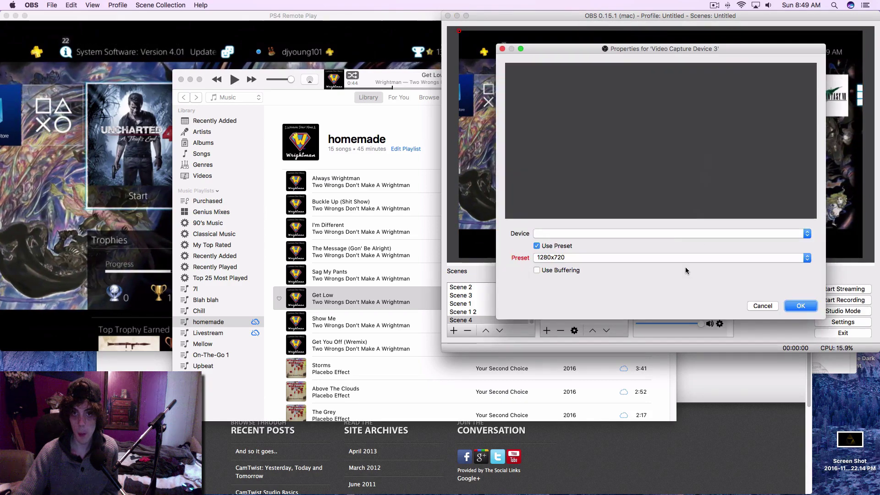
click(674, 235)
click(657, 252)
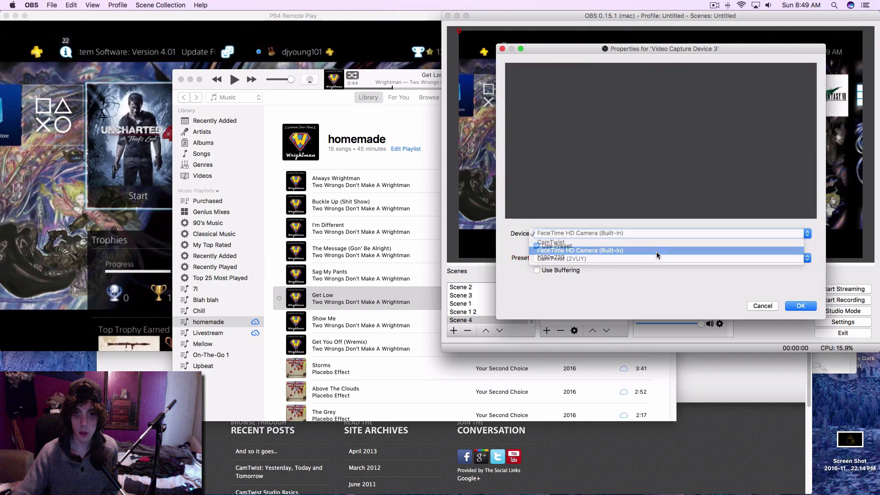
click(799, 305)
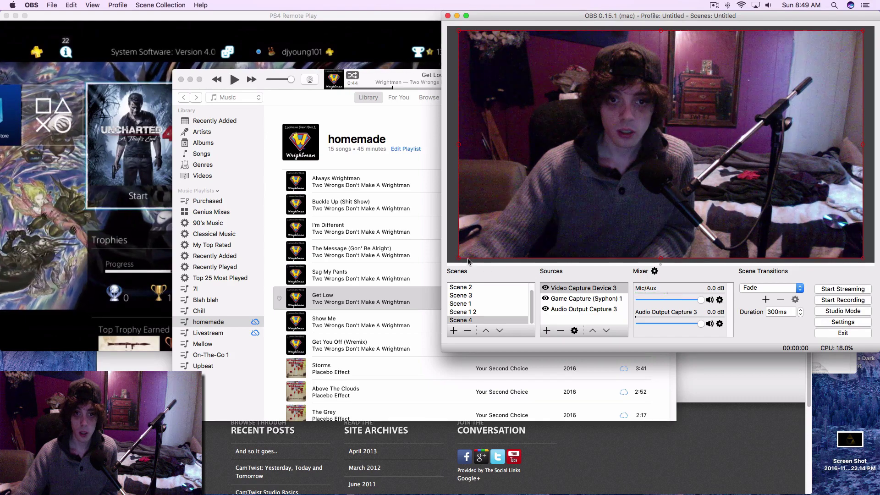
Step: Resize the webcam into the top-right corner and set its Crop Right to 350
drag(463, 259, 794, 69)
right_click(794, 66)
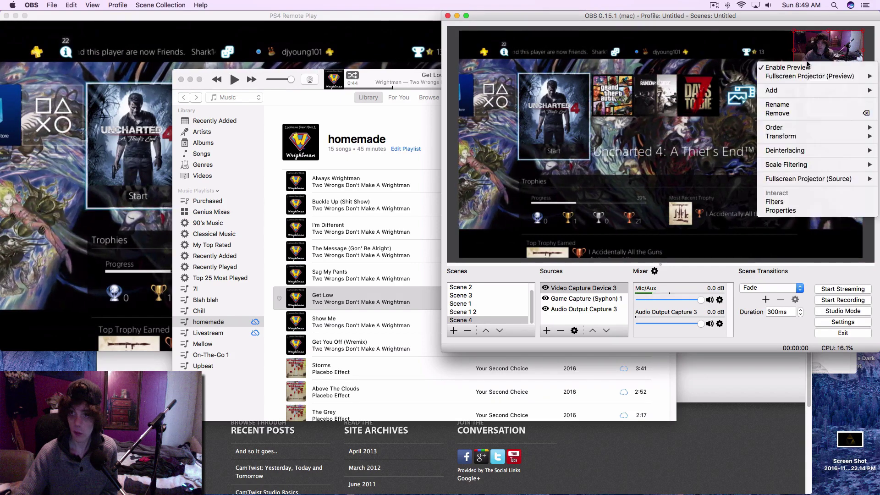
mouse_move(781, 136)
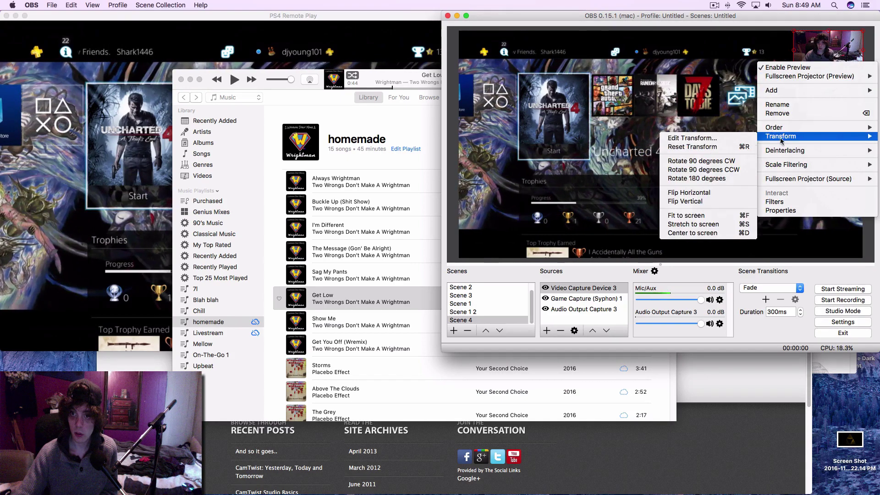
click(740, 139)
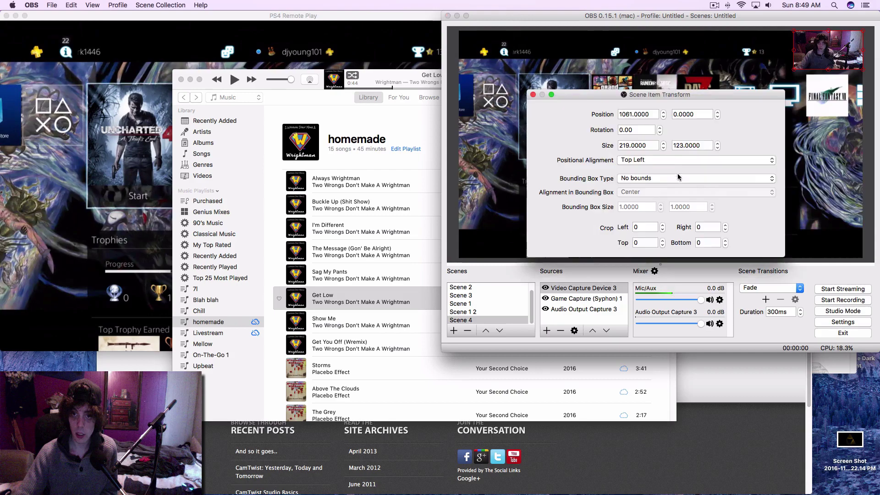
click(702, 226)
key(BackSpace)
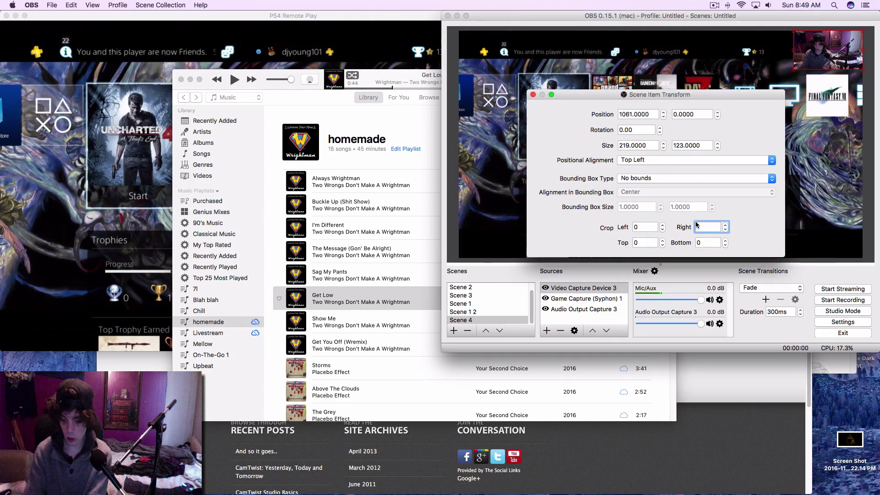
text(350)
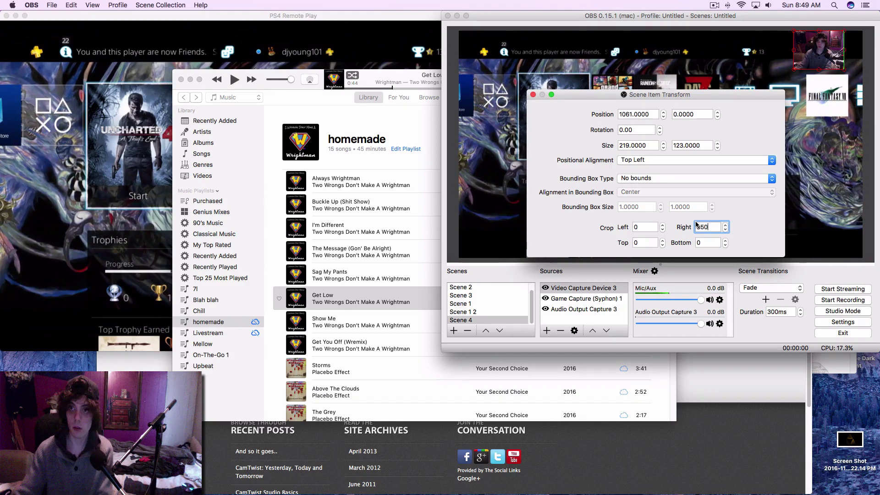
click(838, 58)
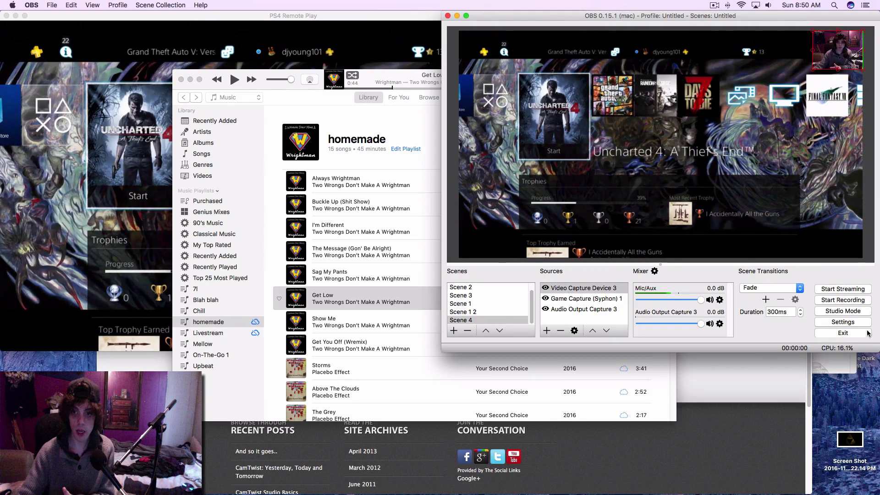
Step: In Settings, verify the Video page keeps 1280x720 base resolution at 30 FPS
click(843, 322)
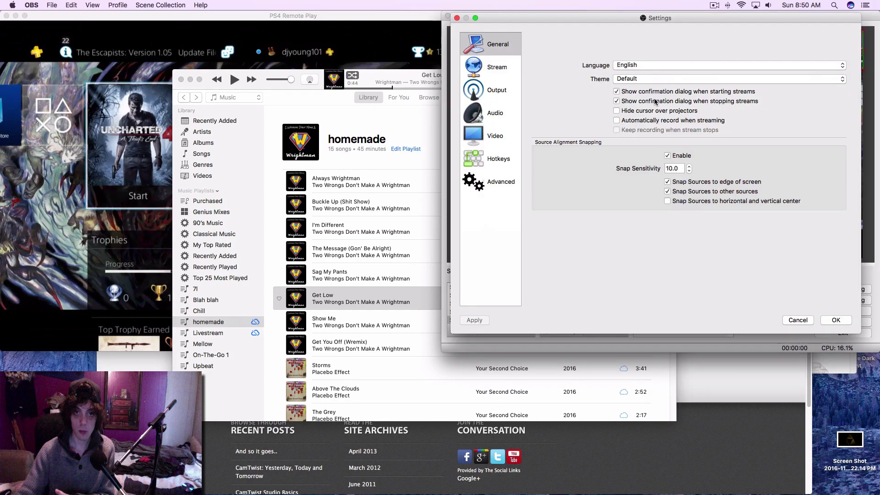
click(510, 136)
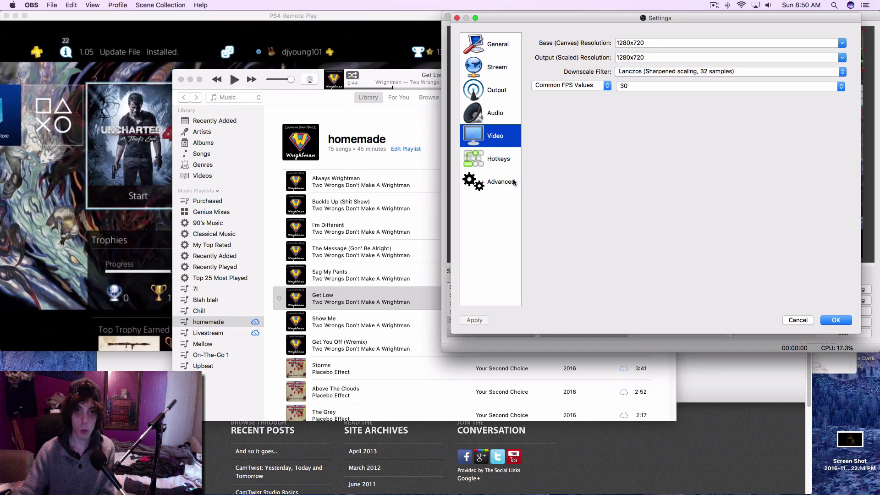
click(499, 182)
click(493, 157)
click(493, 140)
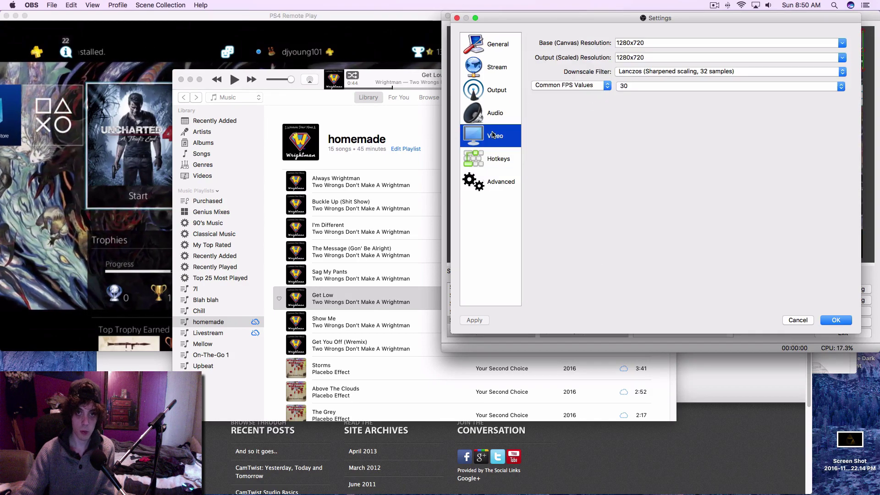
click(619, 41)
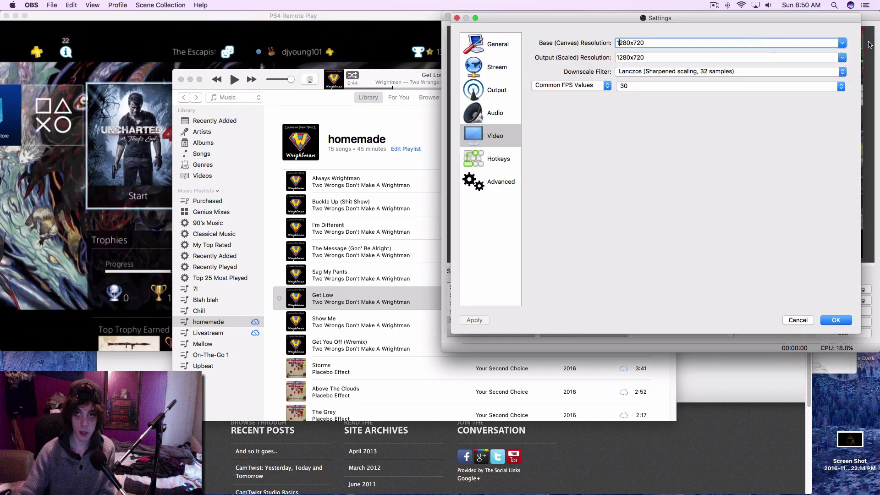
click(843, 43)
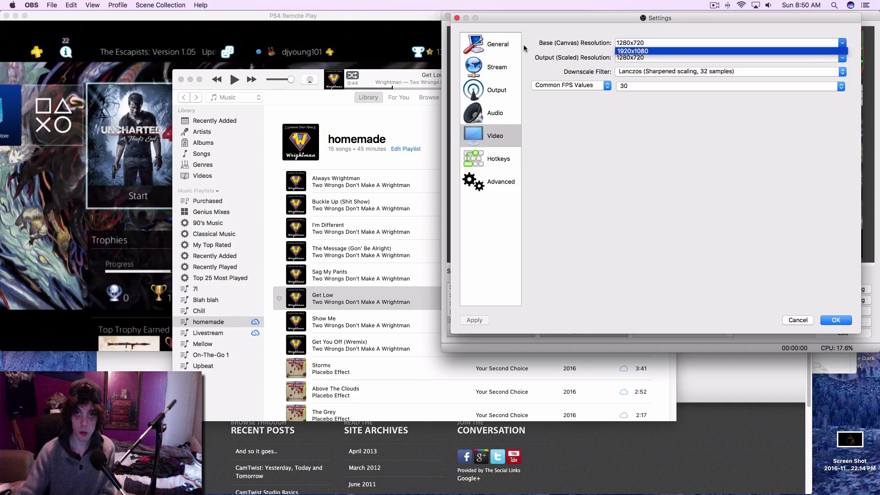
key(Escape)
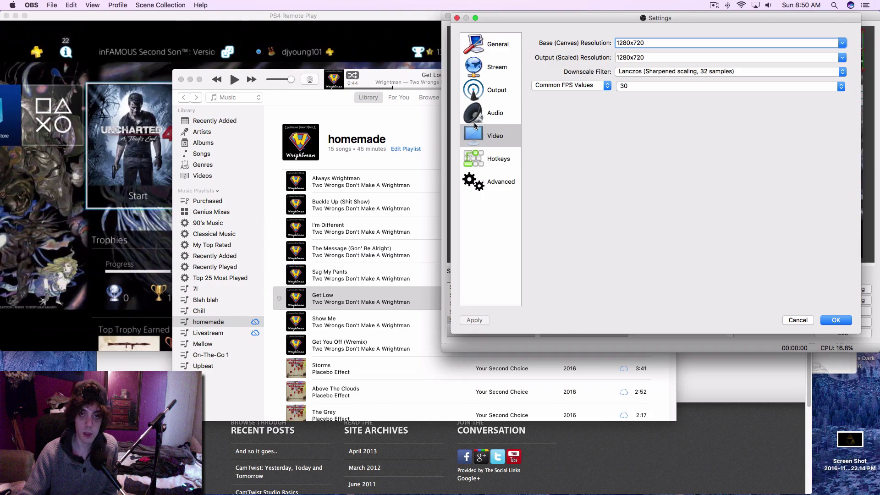
click(477, 118)
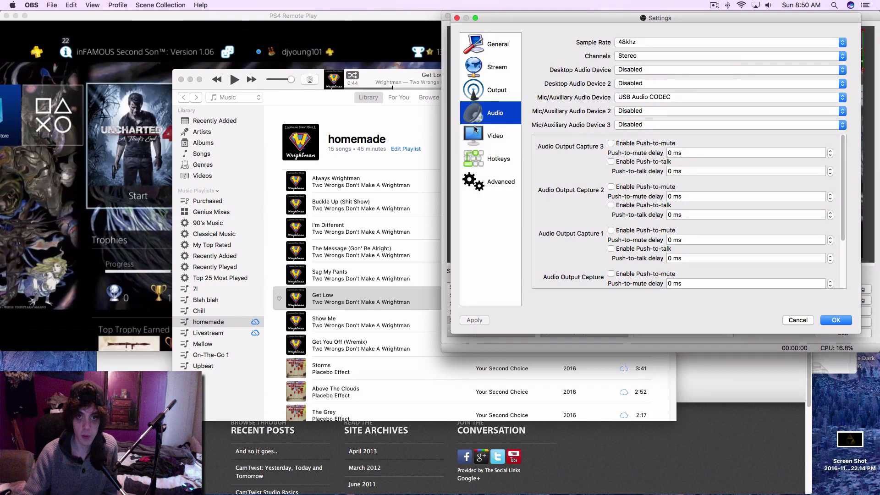
click(474, 128)
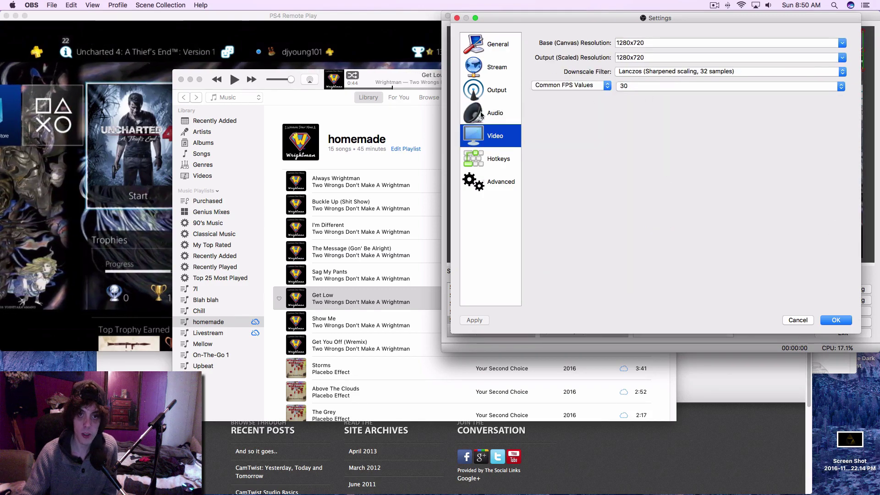
click(482, 114)
click(494, 91)
Step: In Output settings, keep the x264 CPU preset on ultrafast and set Profile to (None)
click(500, 67)
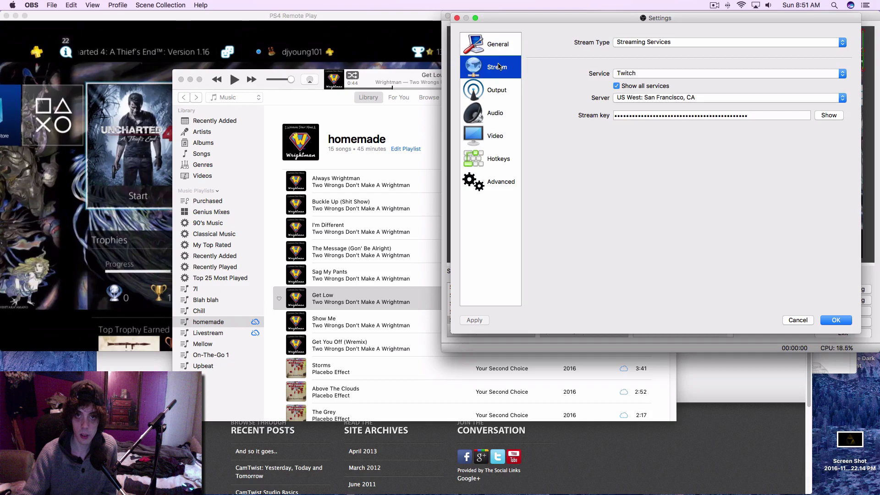
click(491, 87)
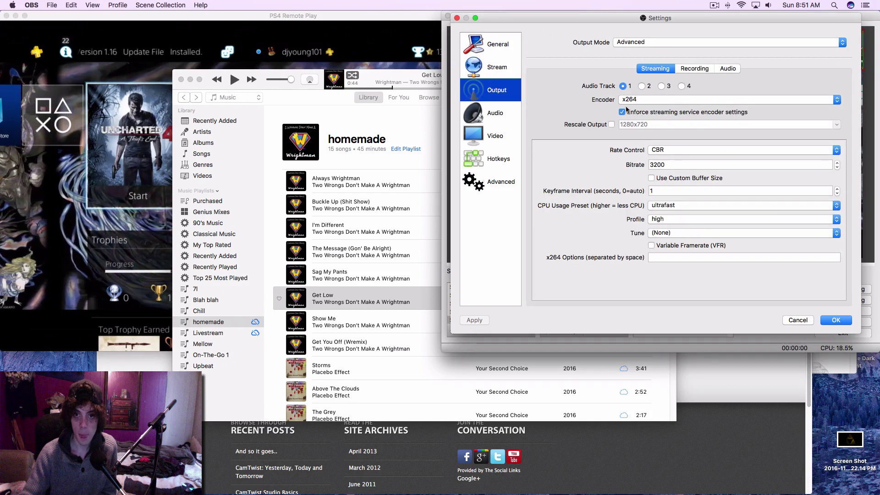
drag(674, 164, 643, 163)
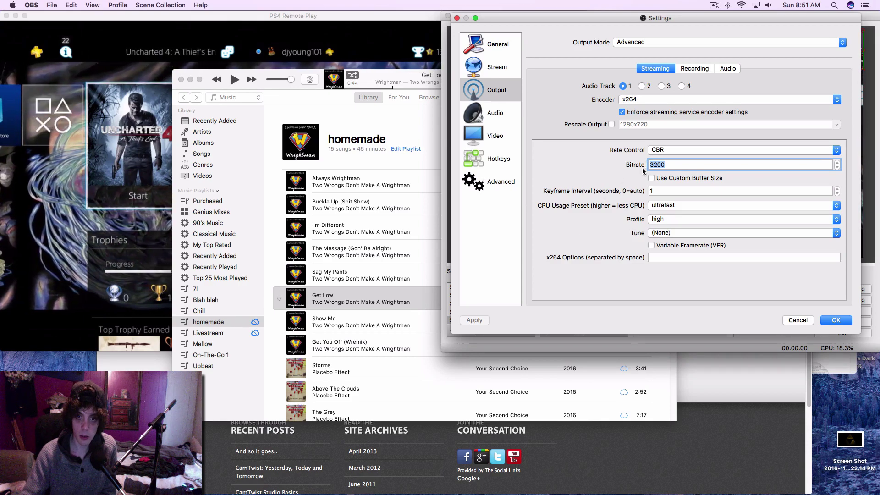
click(650, 220)
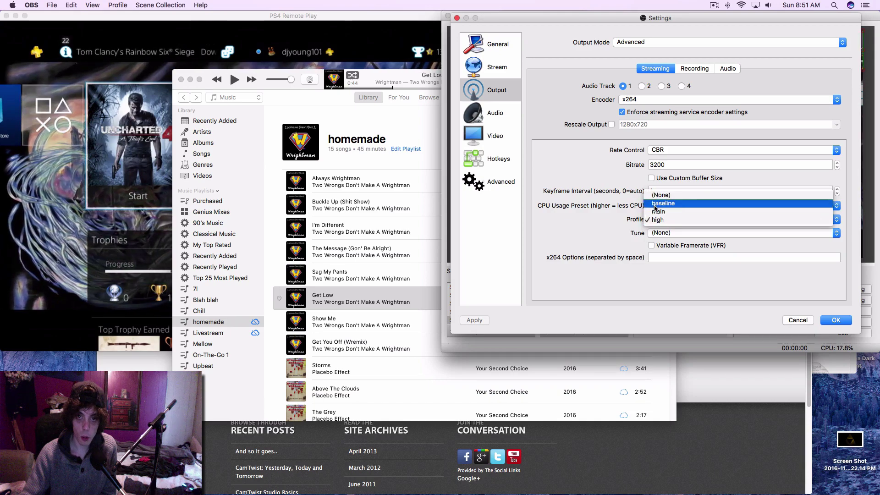
click(614, 242)
click(650, 222)
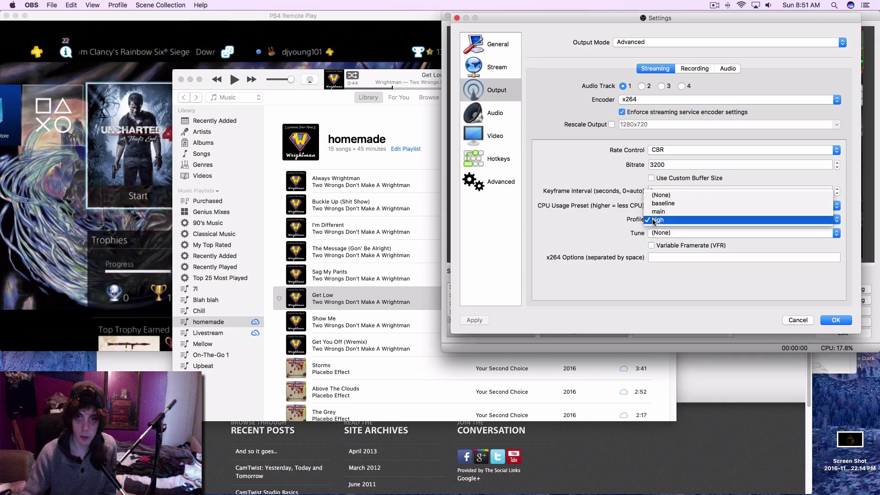
click(677, 196)
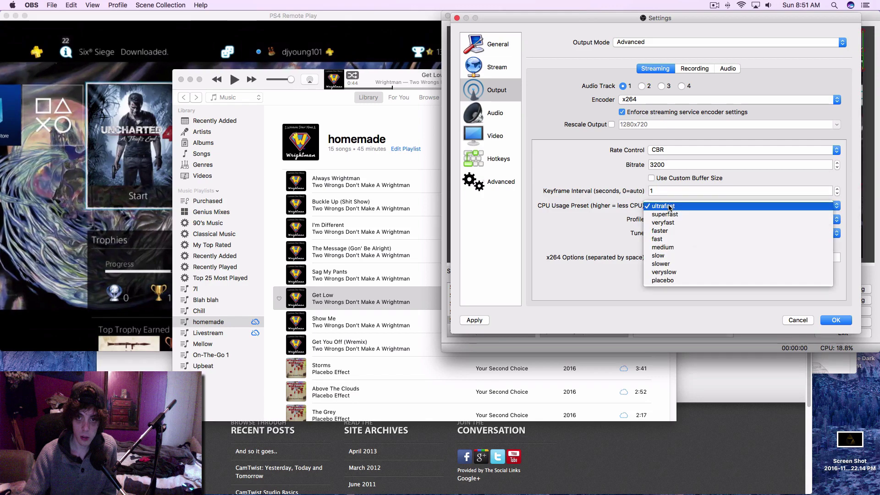
click(668, 206)
click(663, 206)
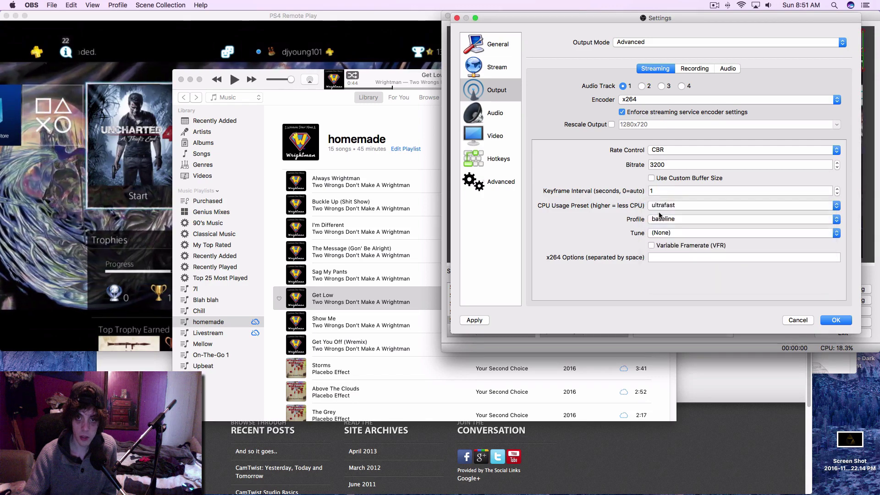
click(660, 220)
click(660, 211)
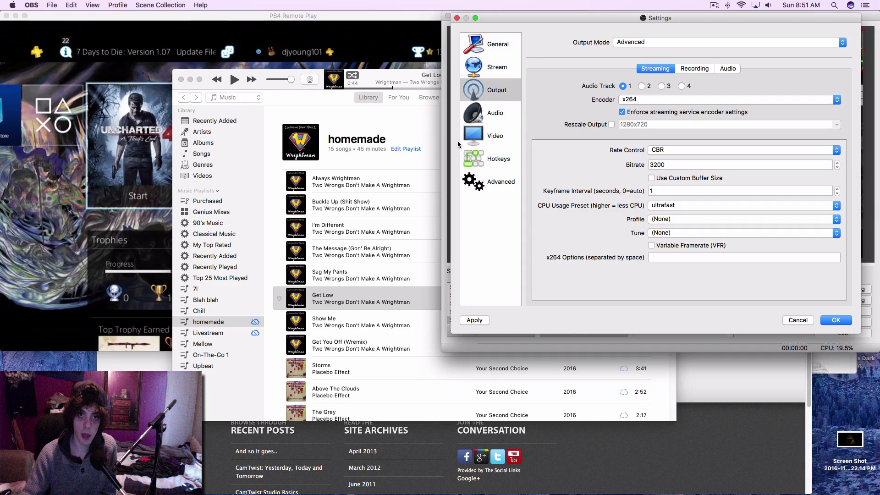
click(470, 140)
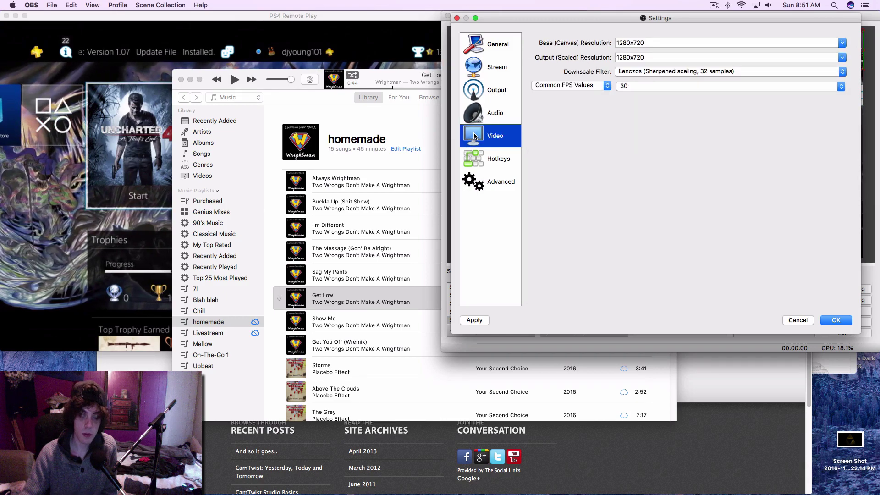
Step: Review the Stream and General pages, keeping the Mic/Auxiliary device on USB Audio CODEC
click(491, 87)
click(491, 68)
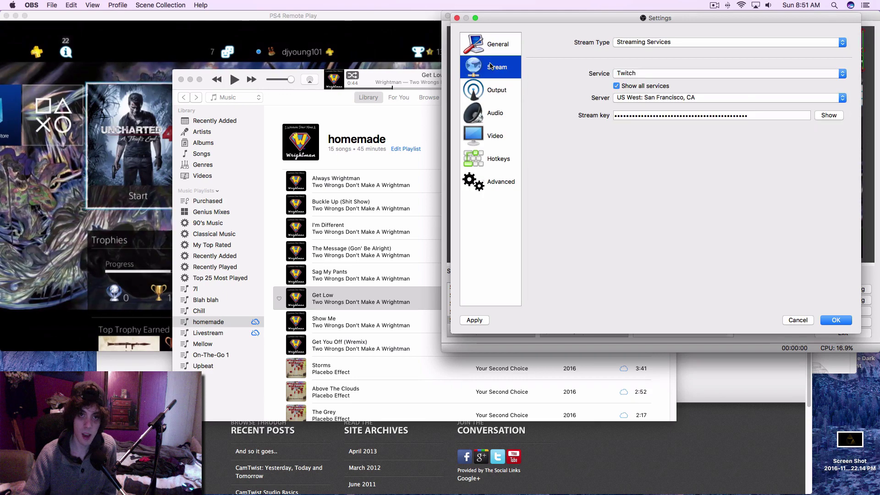
click(491, 46)
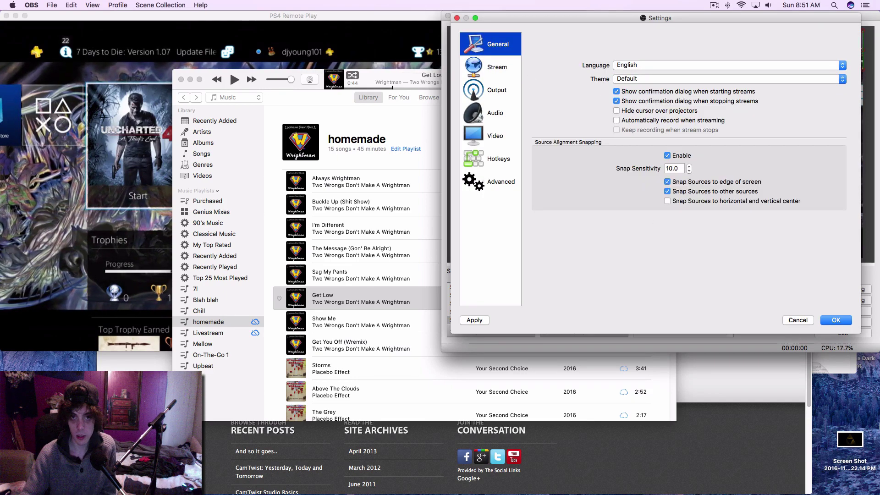
click(486, 136)
click(486, 114)
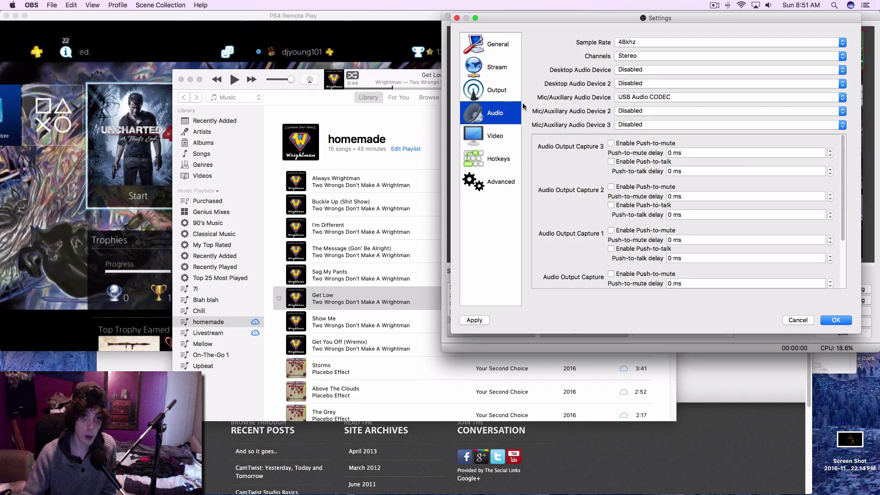
click(614, 97)
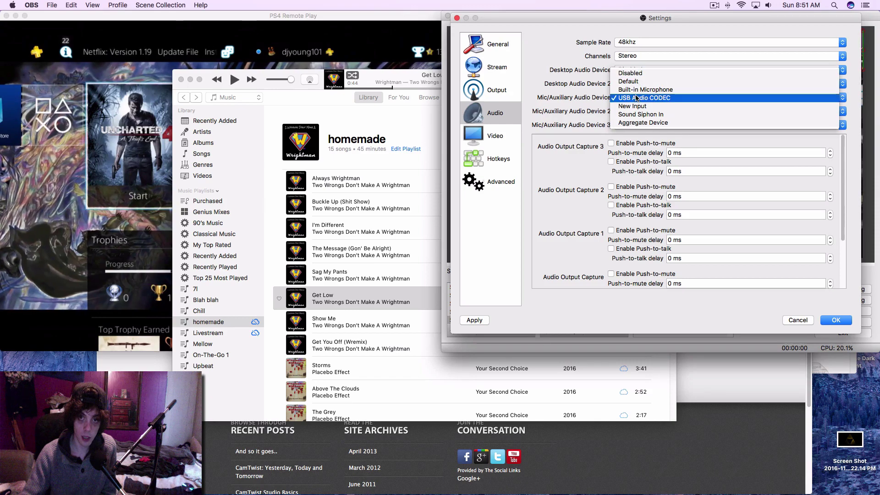
click(636, 99)
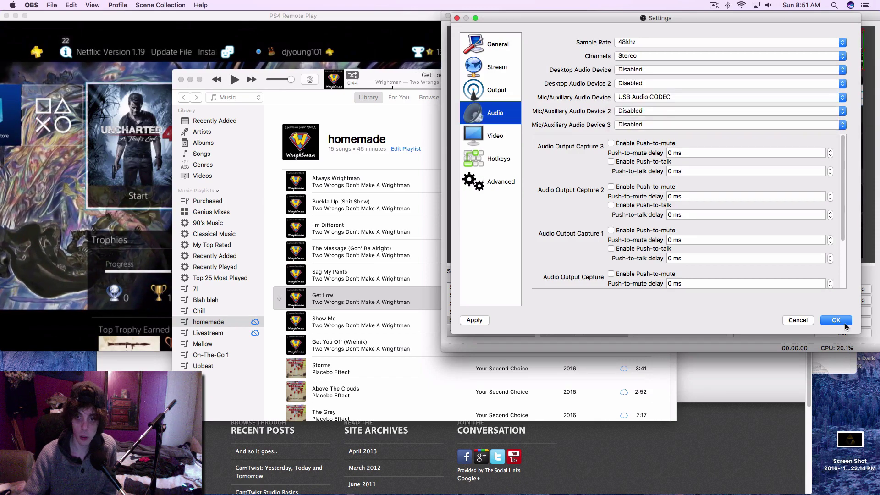
Step: Save and close Settings, then bring the PS4 Remote Play window forward
click(845, 323)
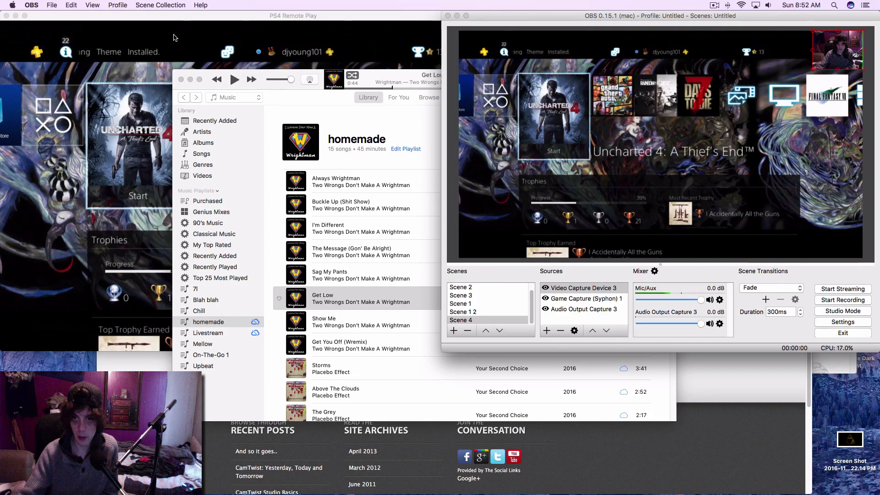
click(179, 23)
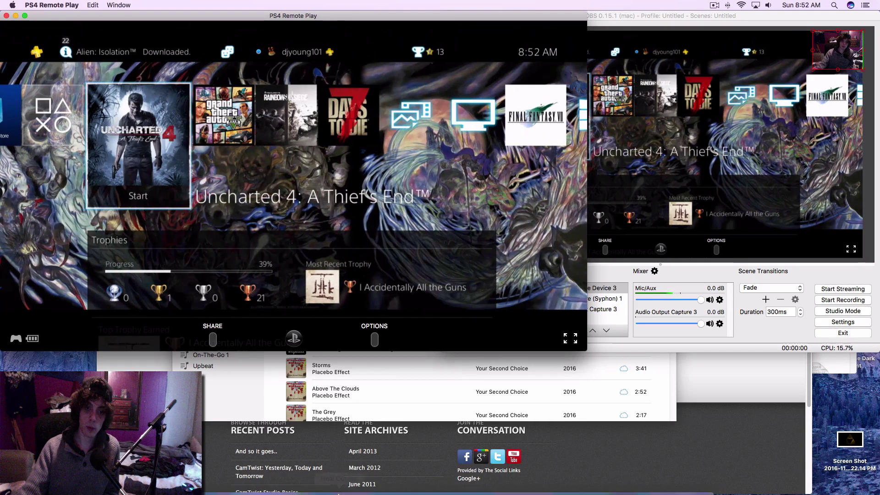
Step: Bring OBS in front of PS4 Remote Play, its preview mirroring the PS4 home screen
mouse_move(426, 491)
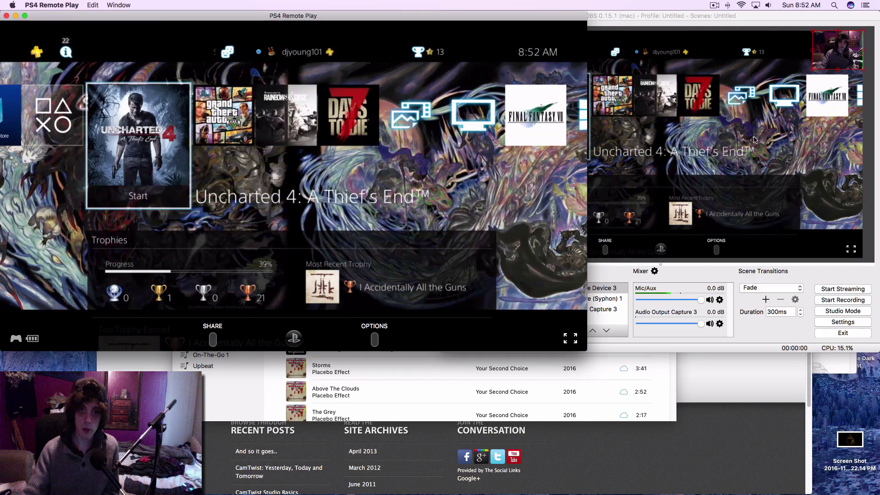
click(594, 158)
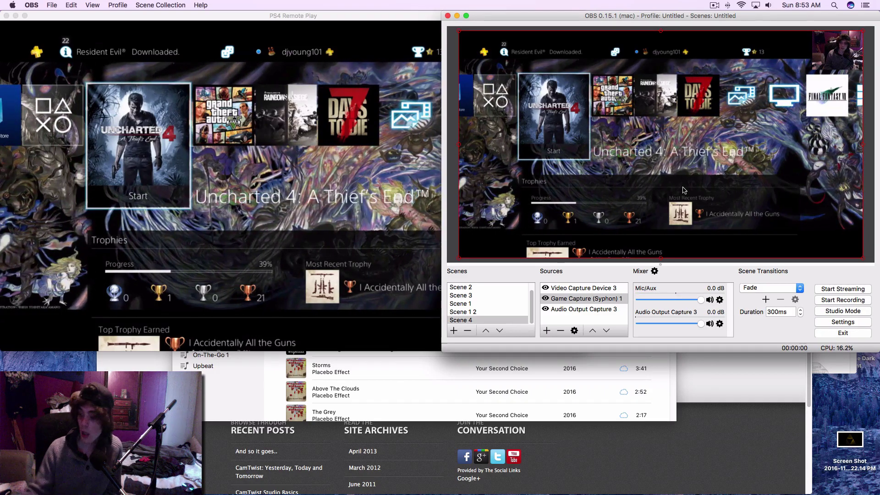
Step: Switch to PS4 Remote Play and close its remote session window
click(31, 5)
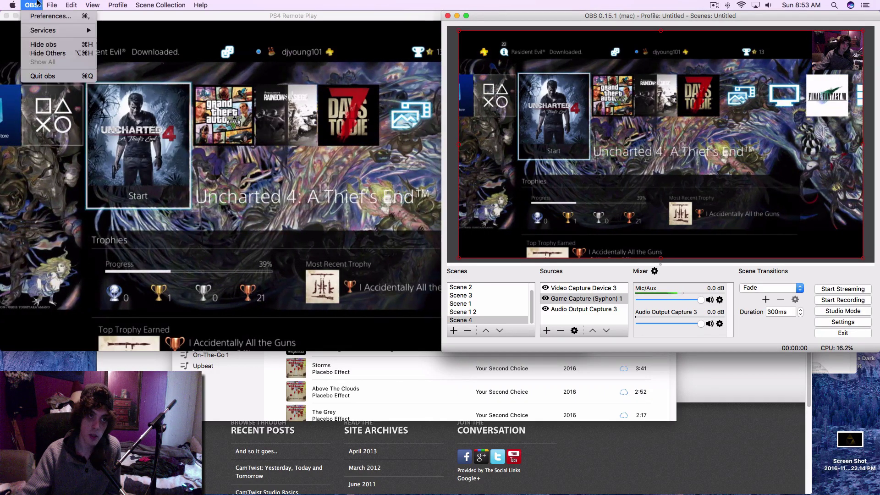
mouse_move(52, 5)
click(190, 123)
click(51, 5)
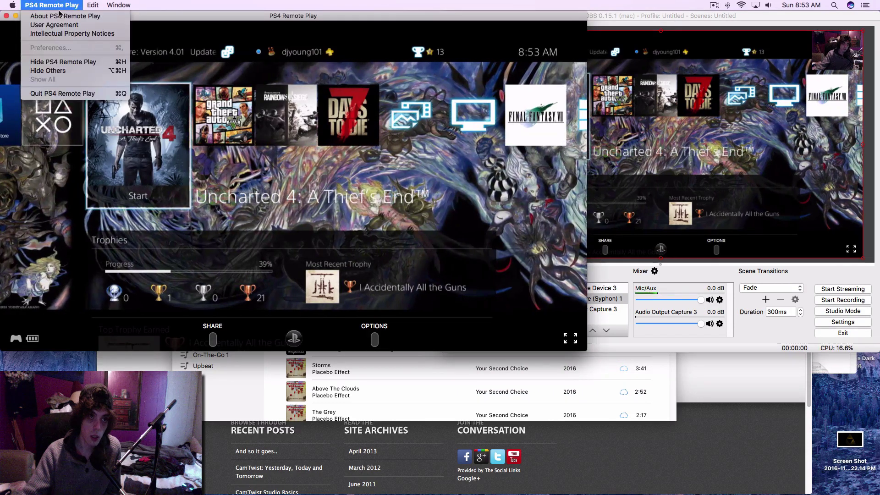
click(527, 84)
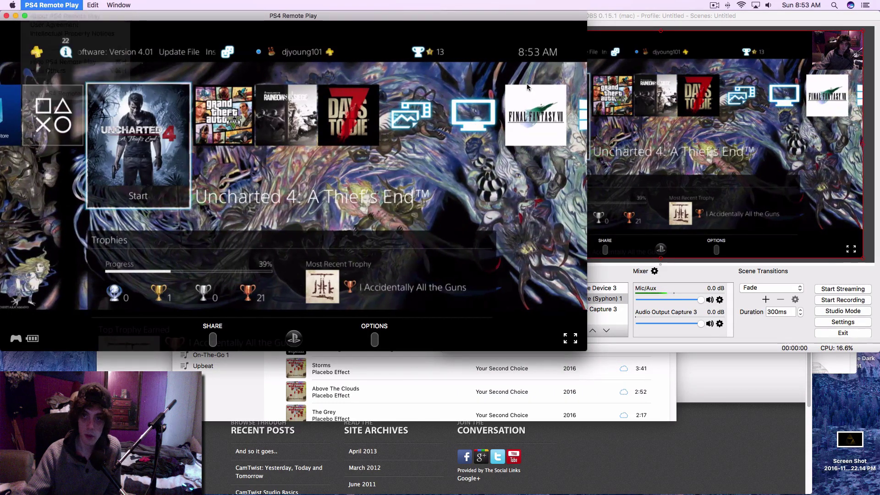
key(super+m)
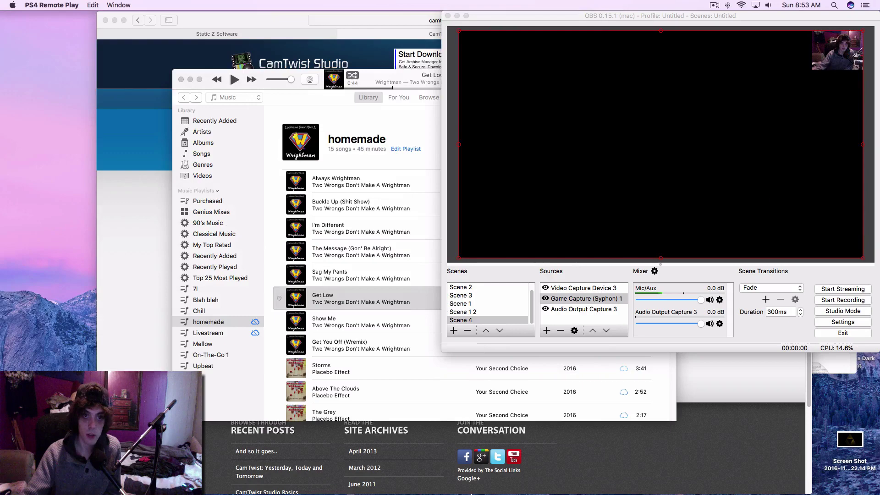
Step: Relaunch PS4 Remote Play from the Dock and open its Preferences showing High (720p) and High frame rate
mouse_move(464, 493)
click(495, 477)
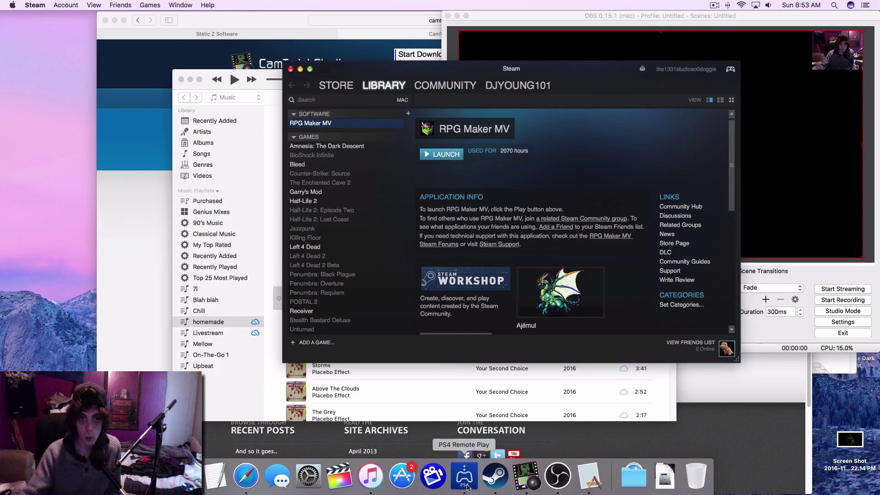
click(471, 492)
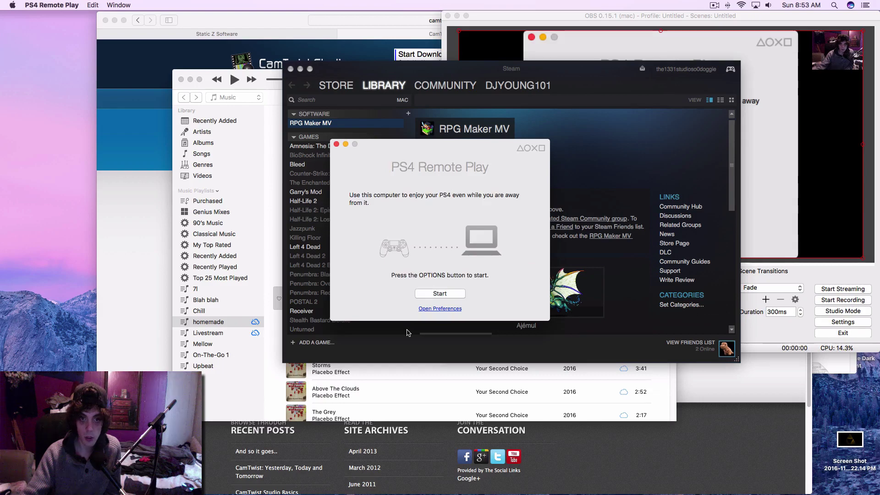
click(439, 309)
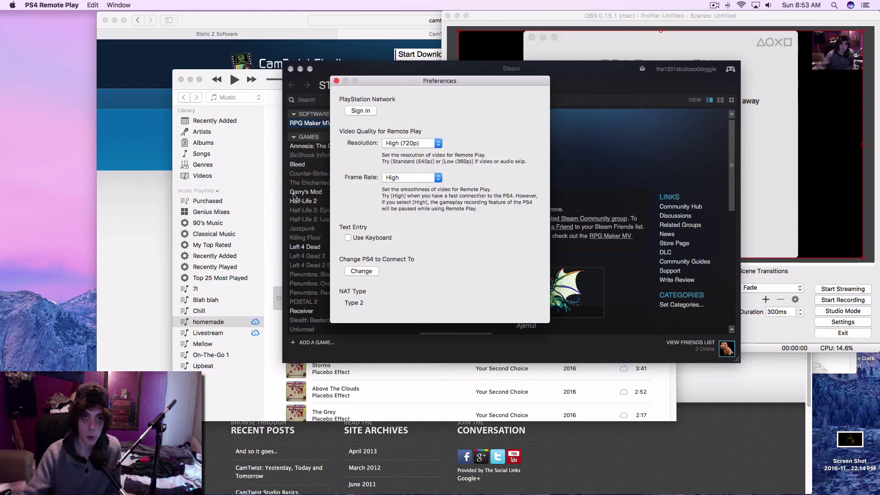
Step: Leave Frame Rate on High and close PS4 Remote Play's Preferences
click(392, 179)
click(392, 179)
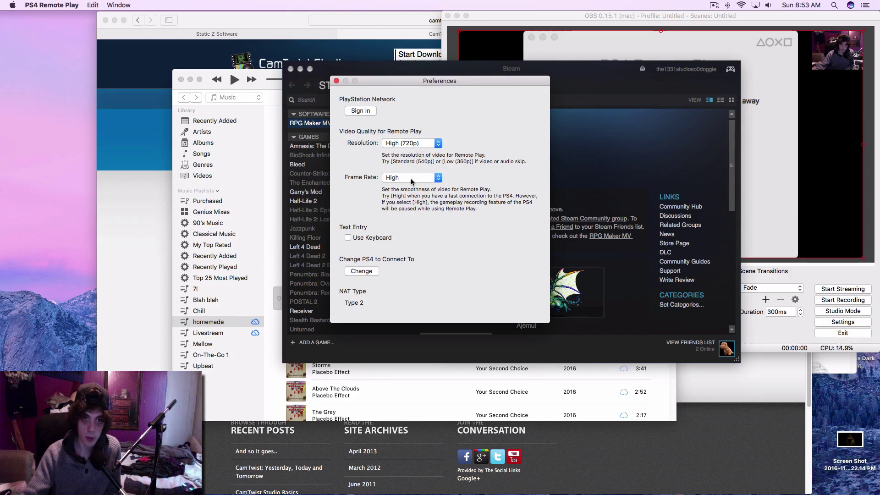
click(337, 81)
mouse_move(525, 493)
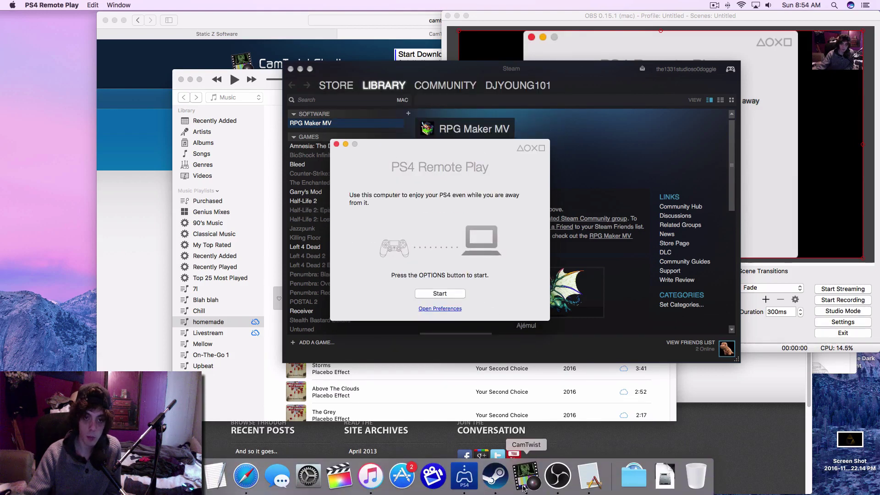
Step: Quit SyphonInject from the Dock and bring OBS forward showing the Remote Play start window
right_click(590, 476)
click(593, 442)
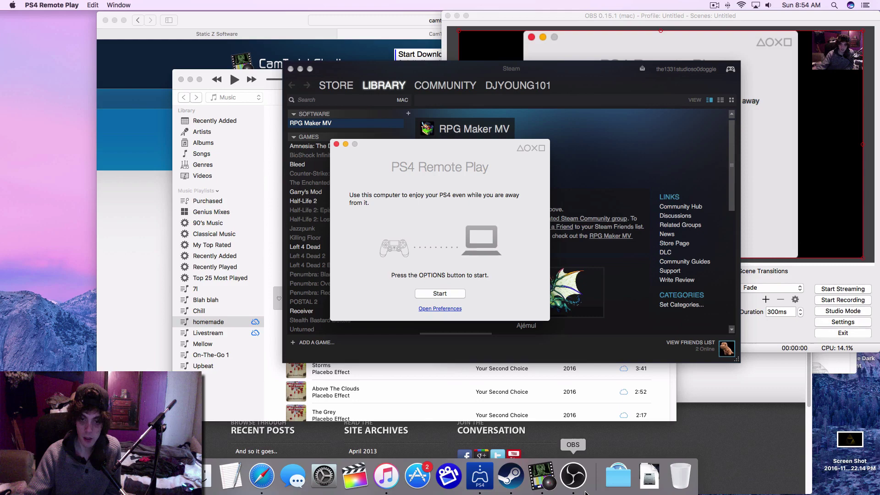
click(573, 490)
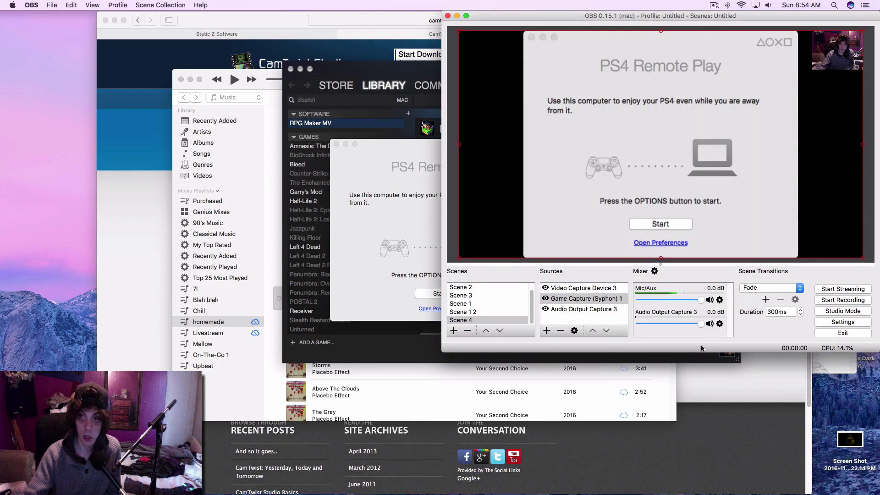